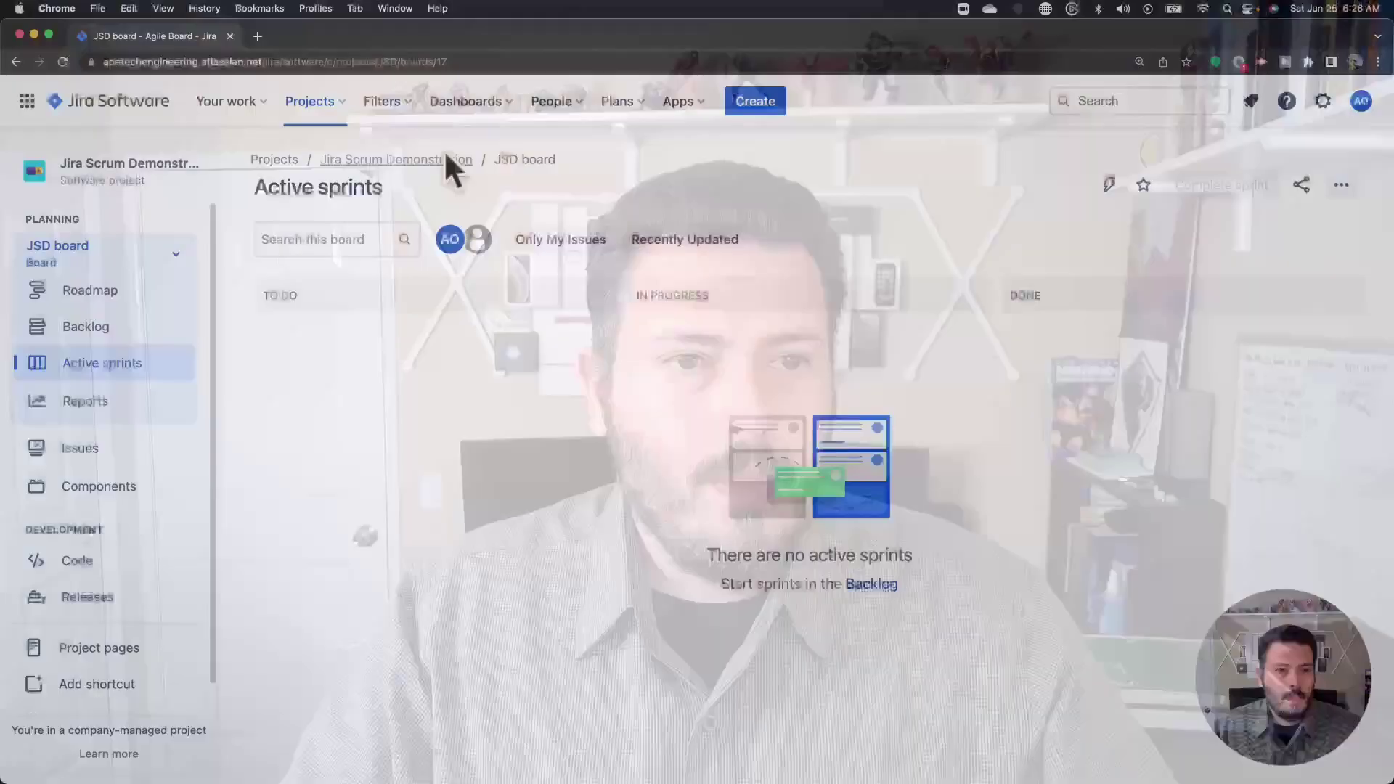
# Open the Jira Scrum Demonstration project's settings.
pyautogui.click(293, 227)
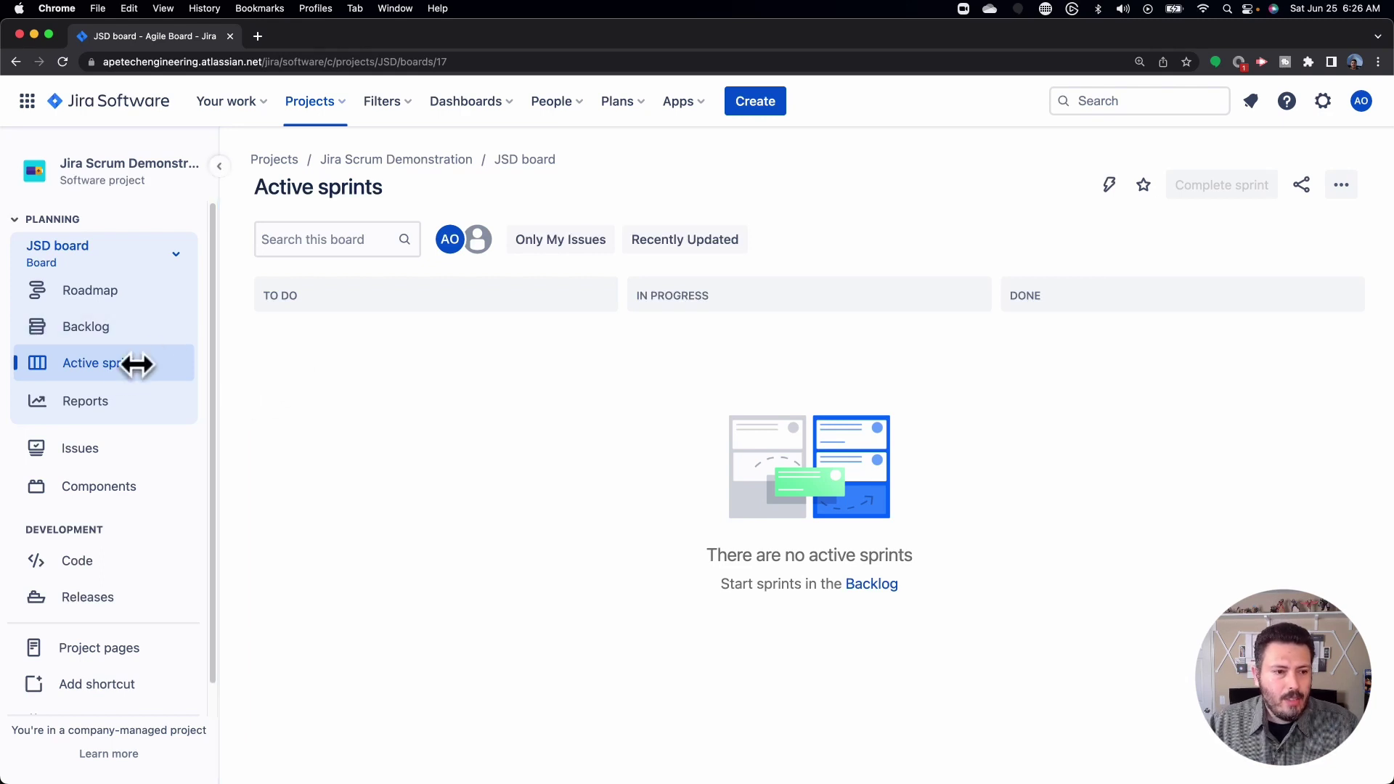
pyautogui.scroll(-1, 99, 653)
pyautogui.click(100, 691)
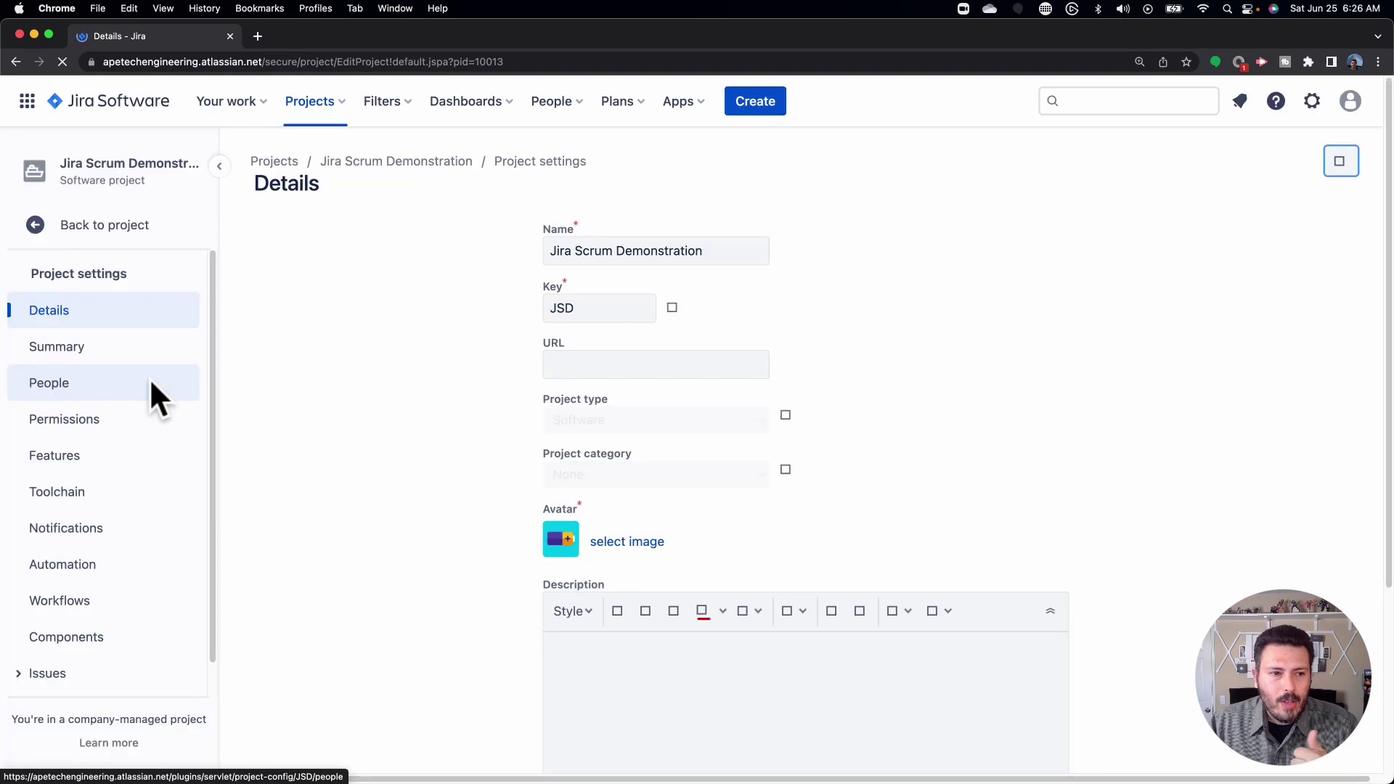
pyautogui.scroll(-5, 118, 456)
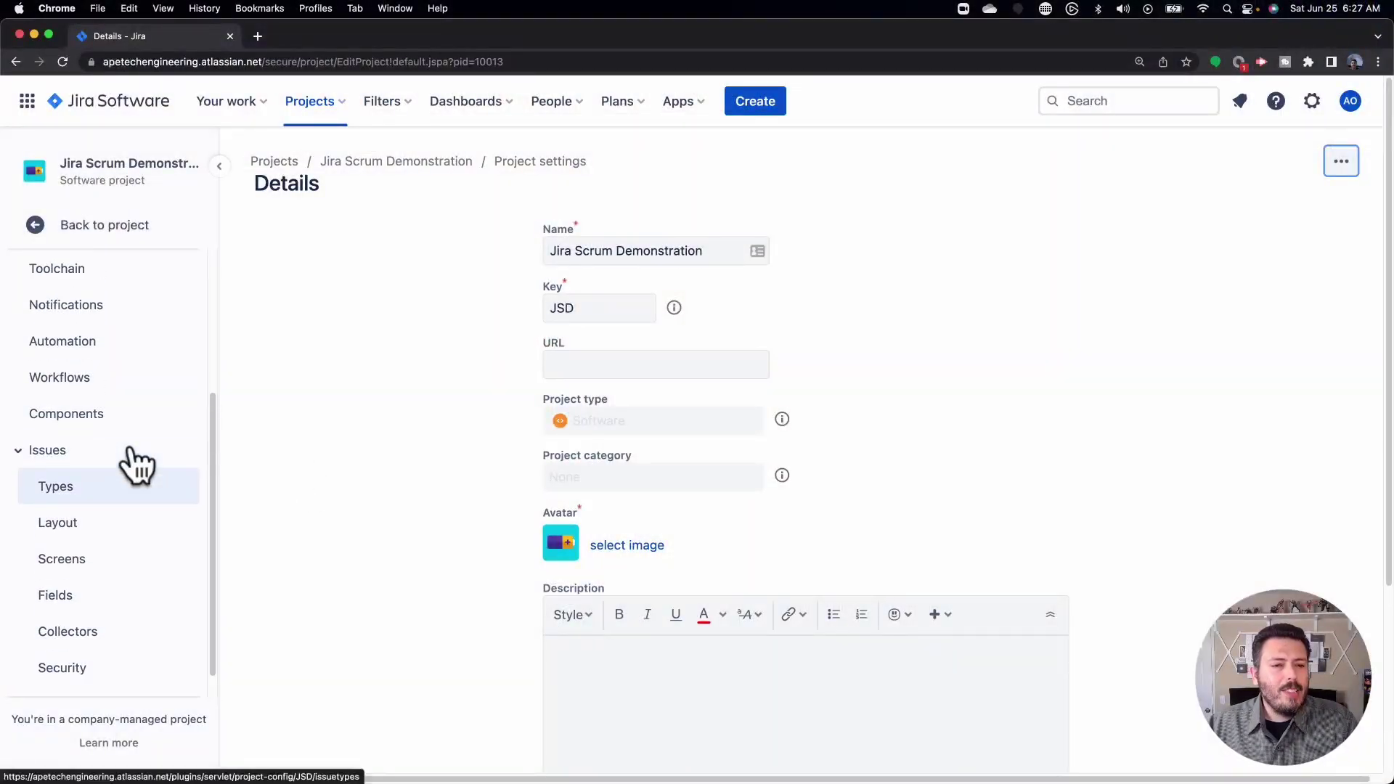
# View the JSD: Software Simplified Workflow Scheme's workflow diagram, then close it.
pyautogui.click(91, 589)
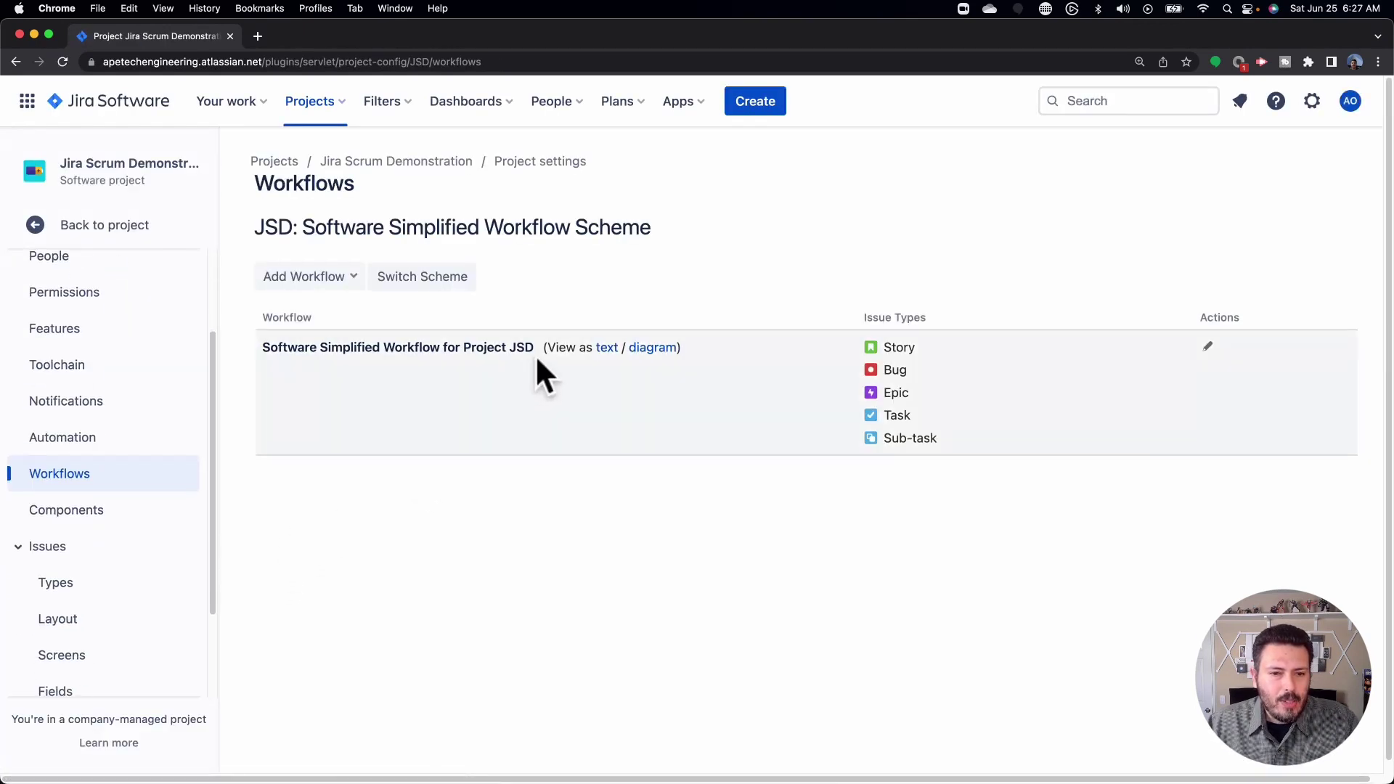
pyautogui.click(669, 349)
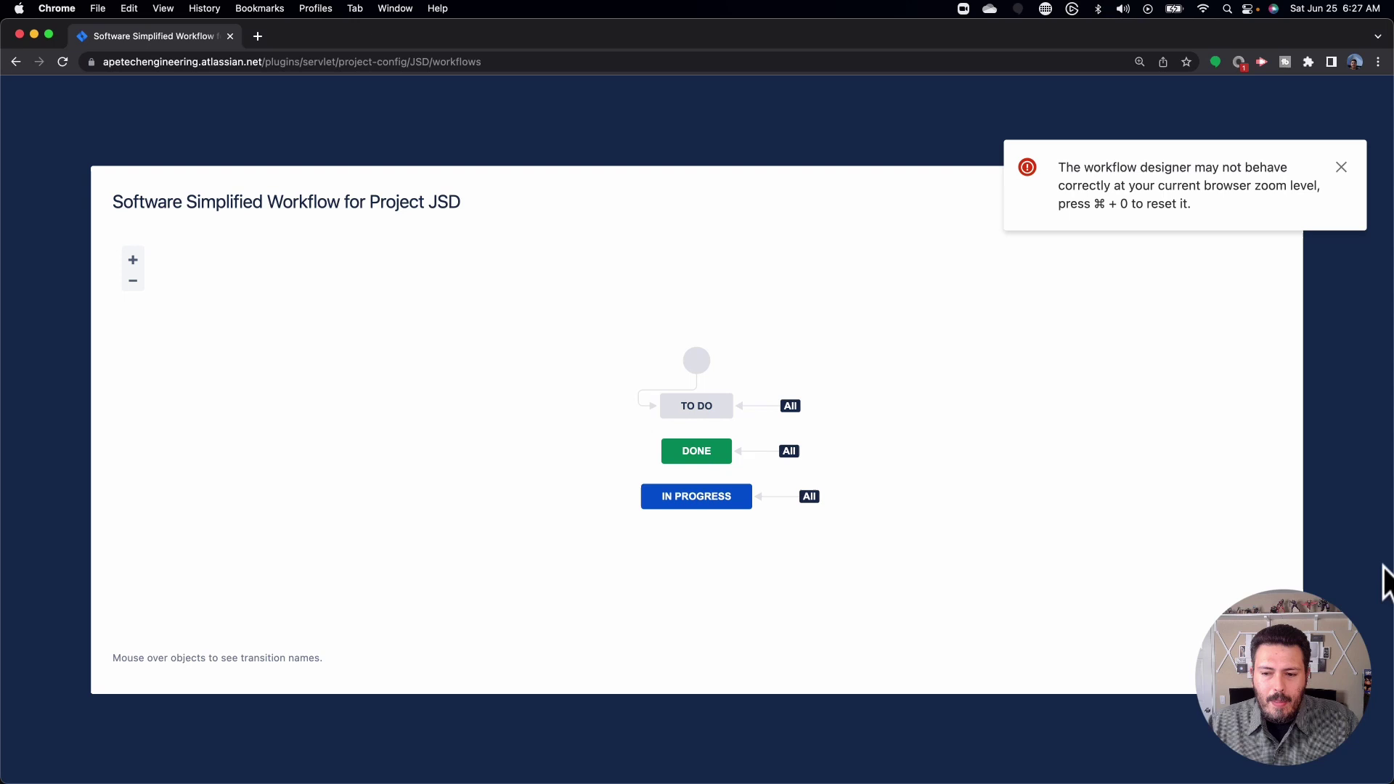
pyautogui.press('Escape')
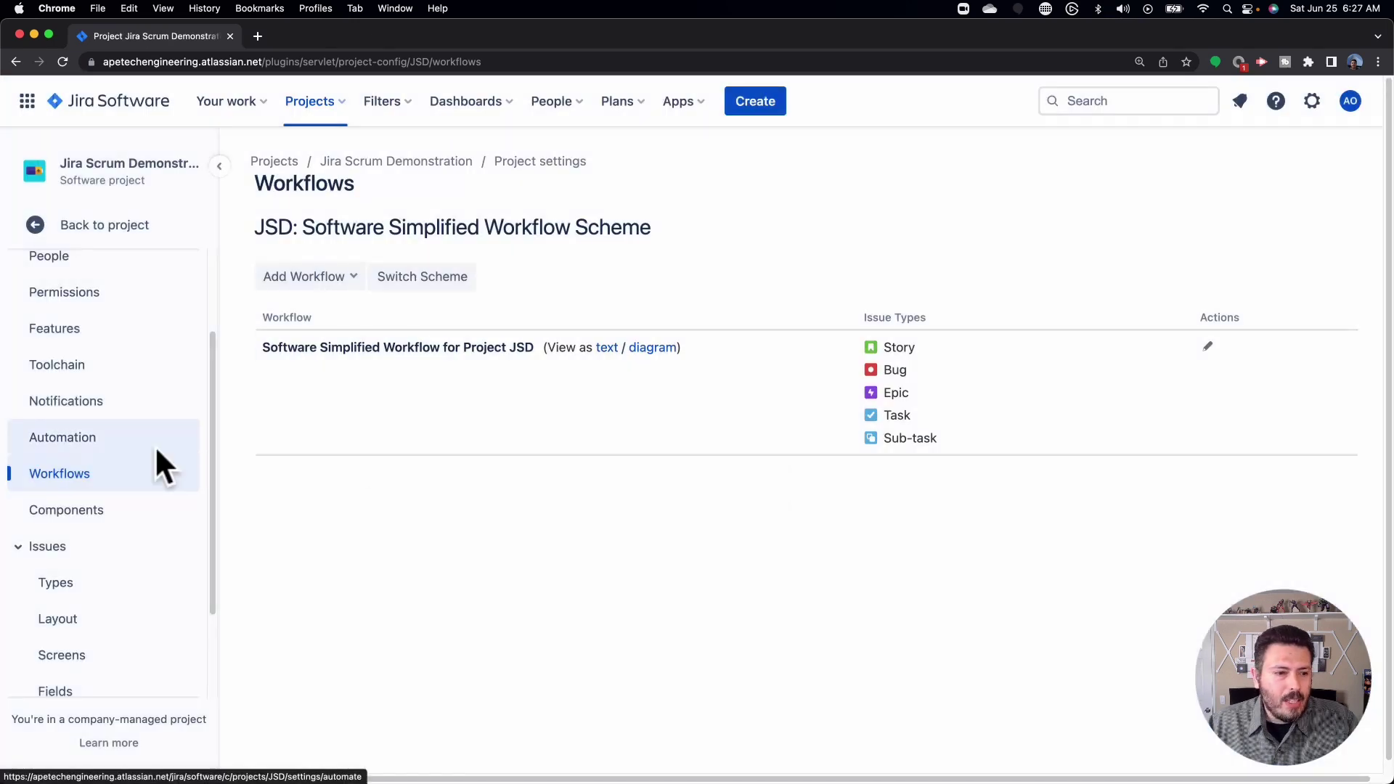
pyautogui.scroll(-3, 115, 539)
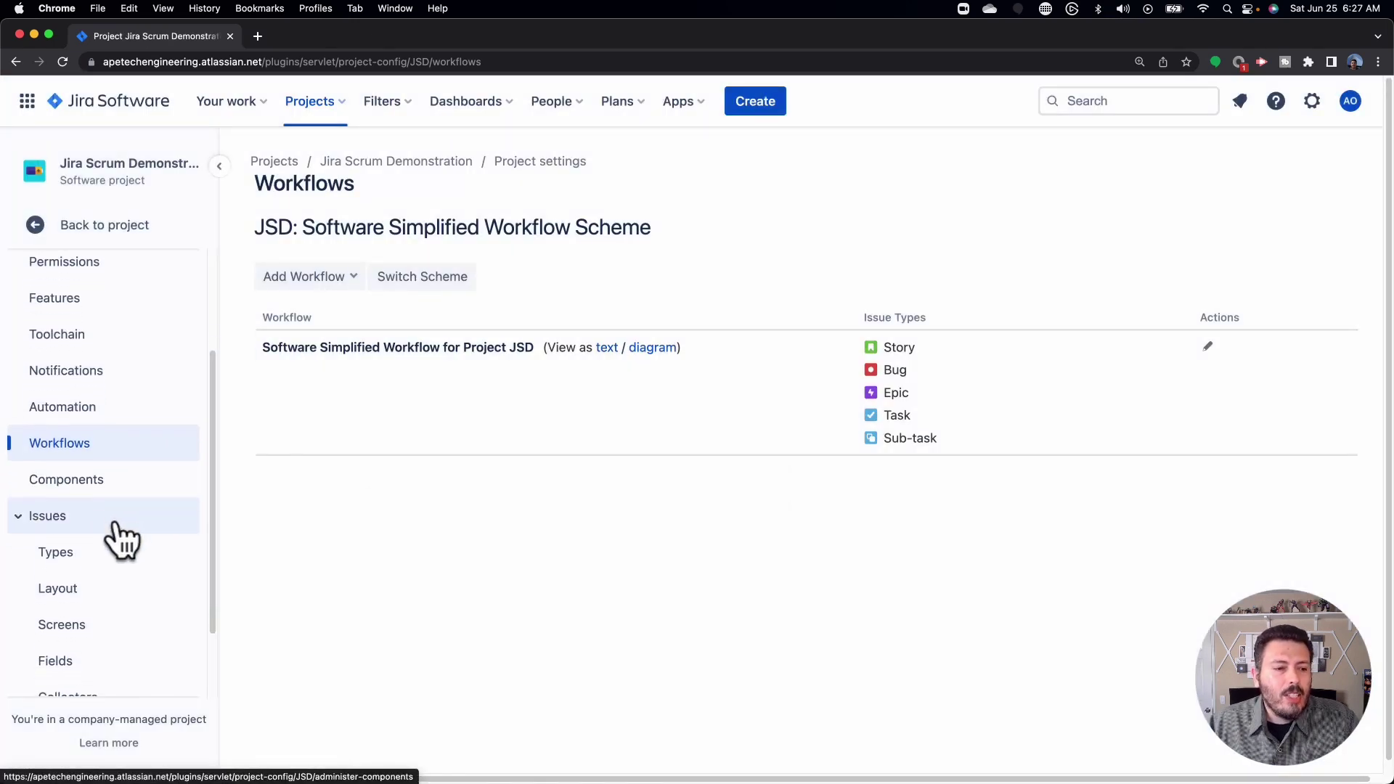
pyautogui.scroll(5, 105, 585)
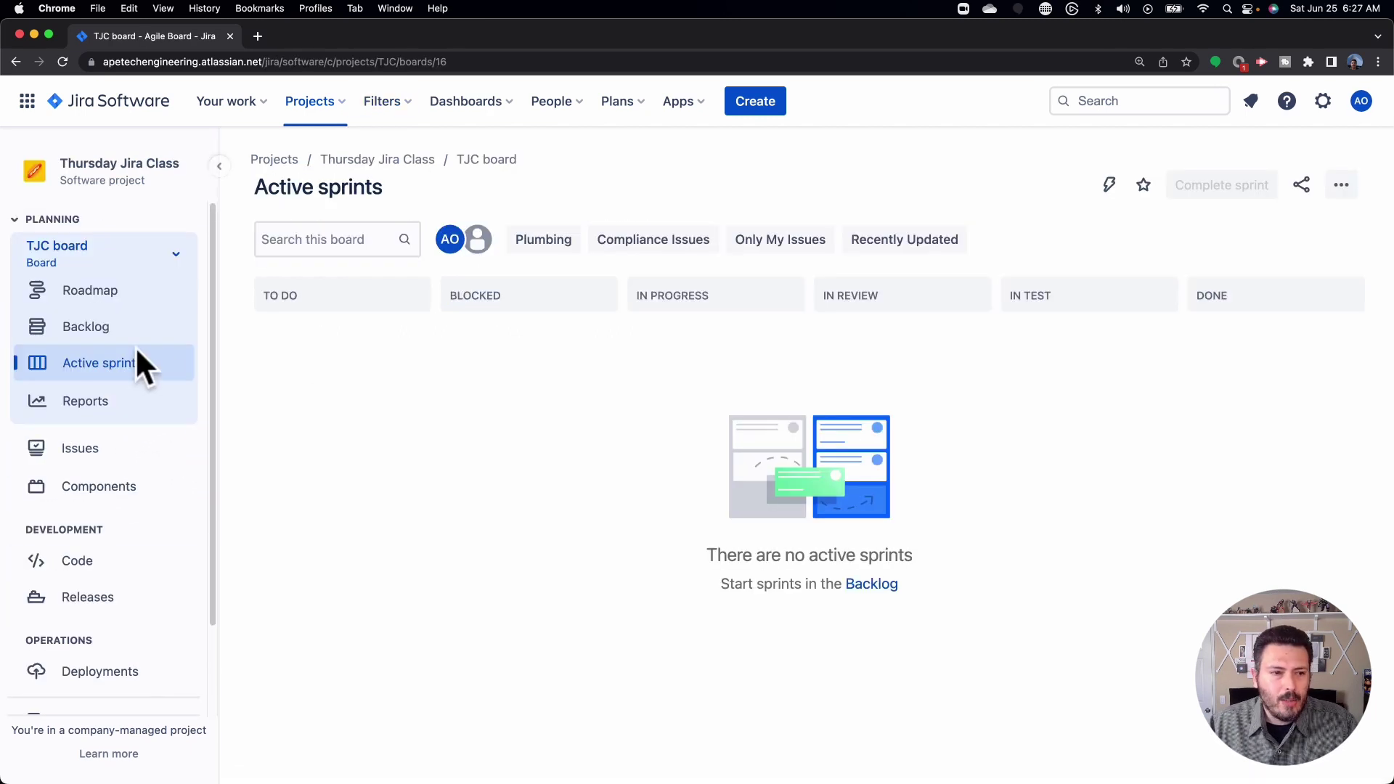
pyautogui.scroll(-3, 109, 577)
# Check Thursday Jira Class's FJC workflow diagram, then list its FJC: Scrum Issue Type Scheme types.
pyautogui.click(80, 693)
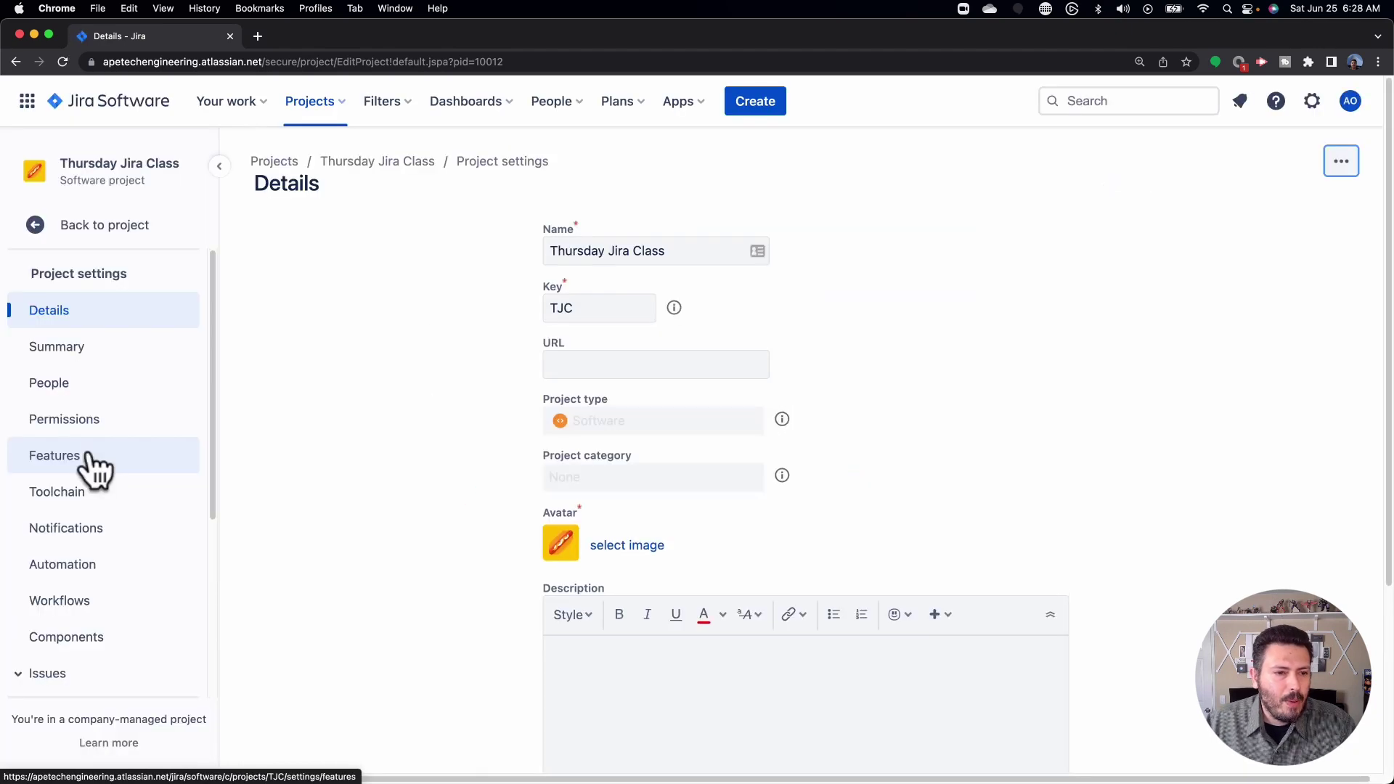
pyautogui.click(93, 604)
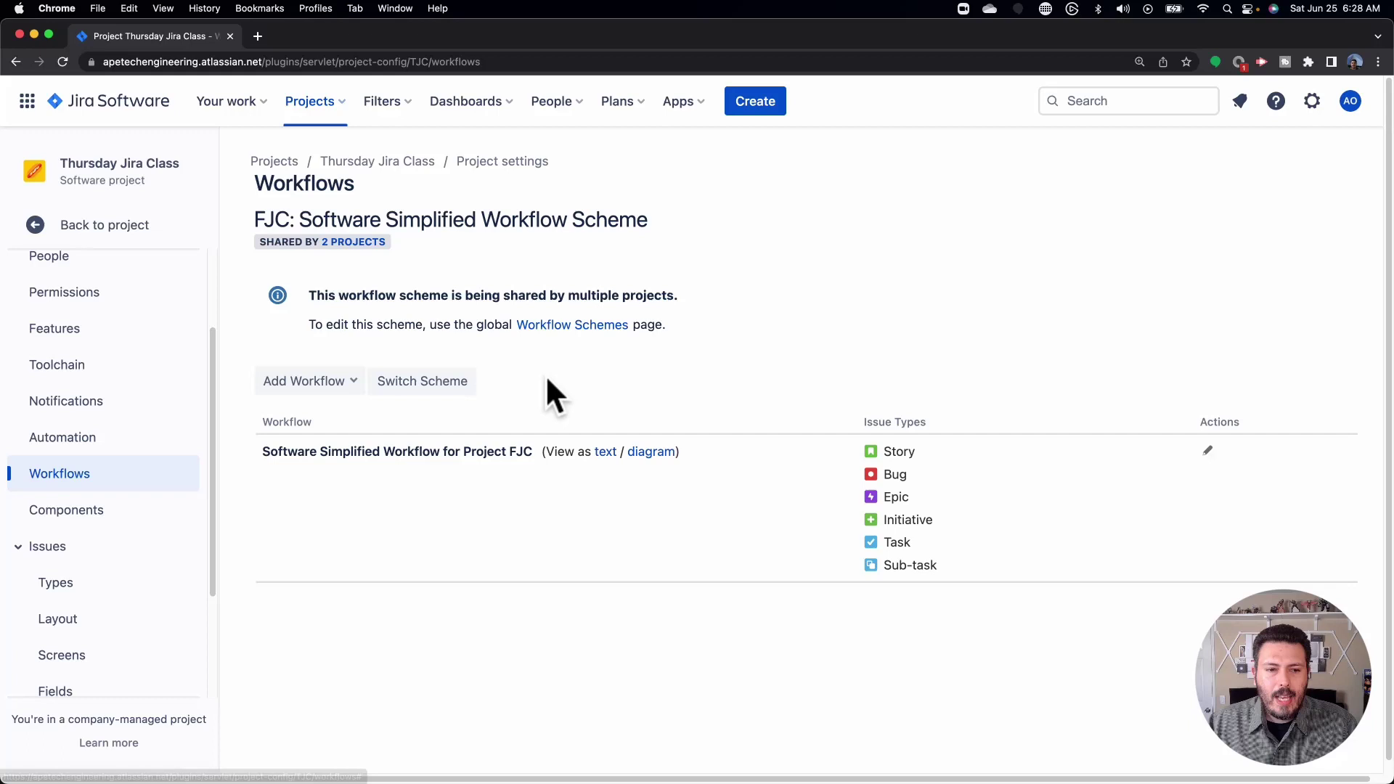
pyautogui.click(651, 453)
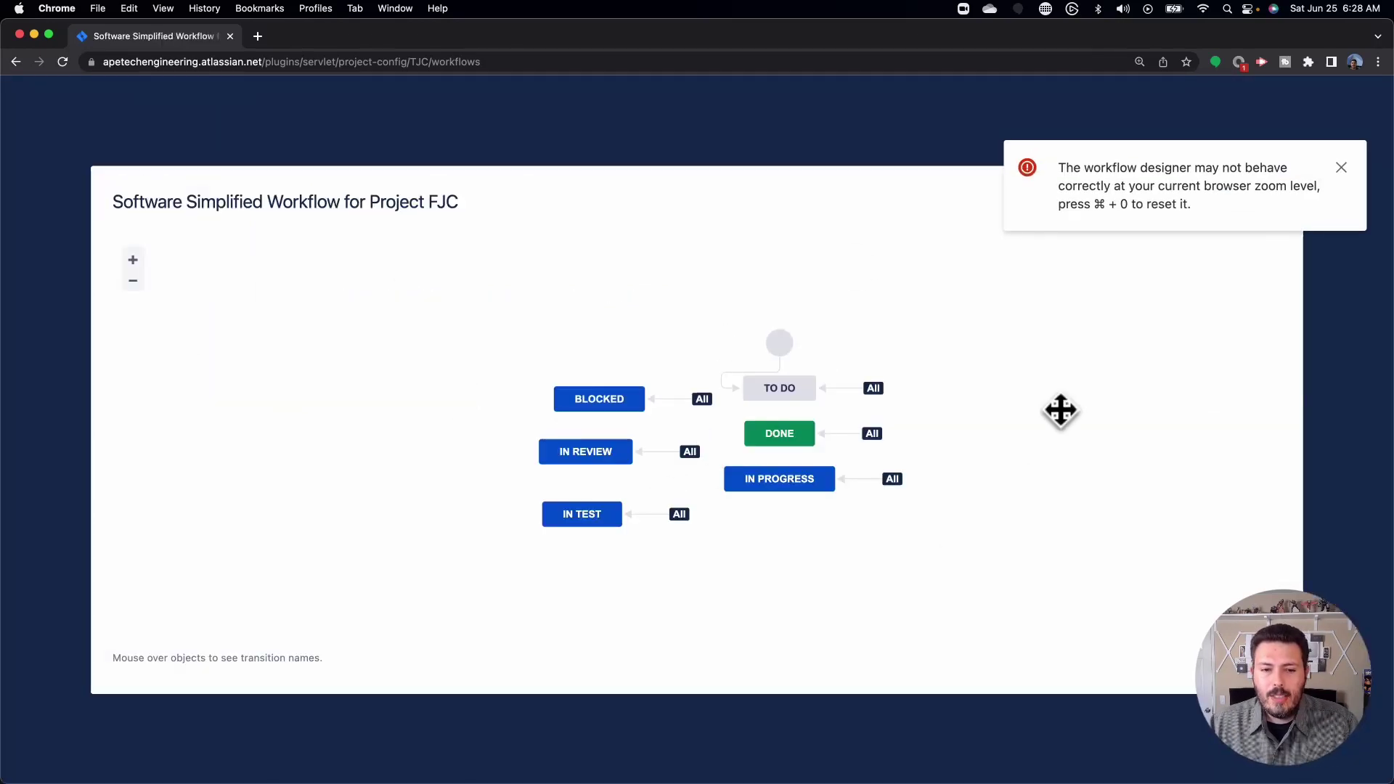
pyautogui.press('Escape')
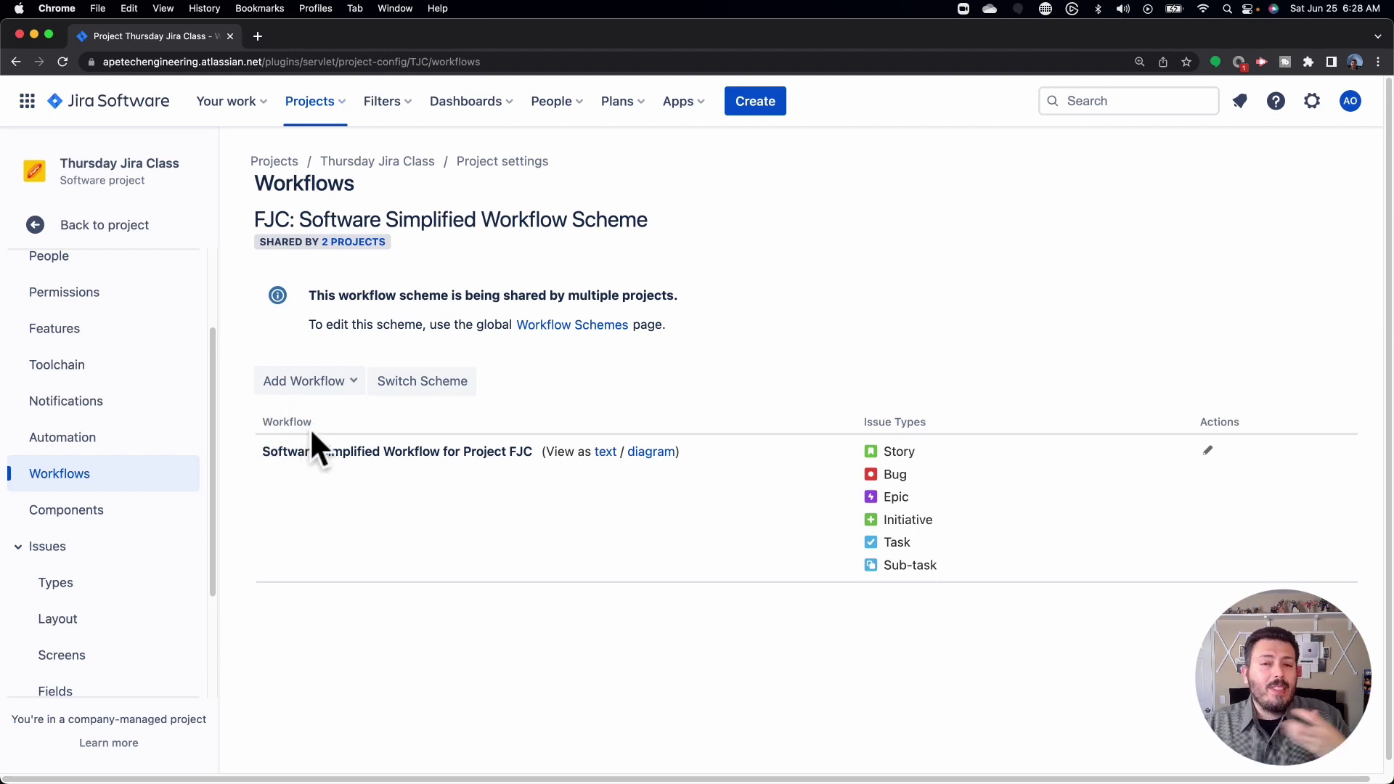
pyautogui.click(408, 392)
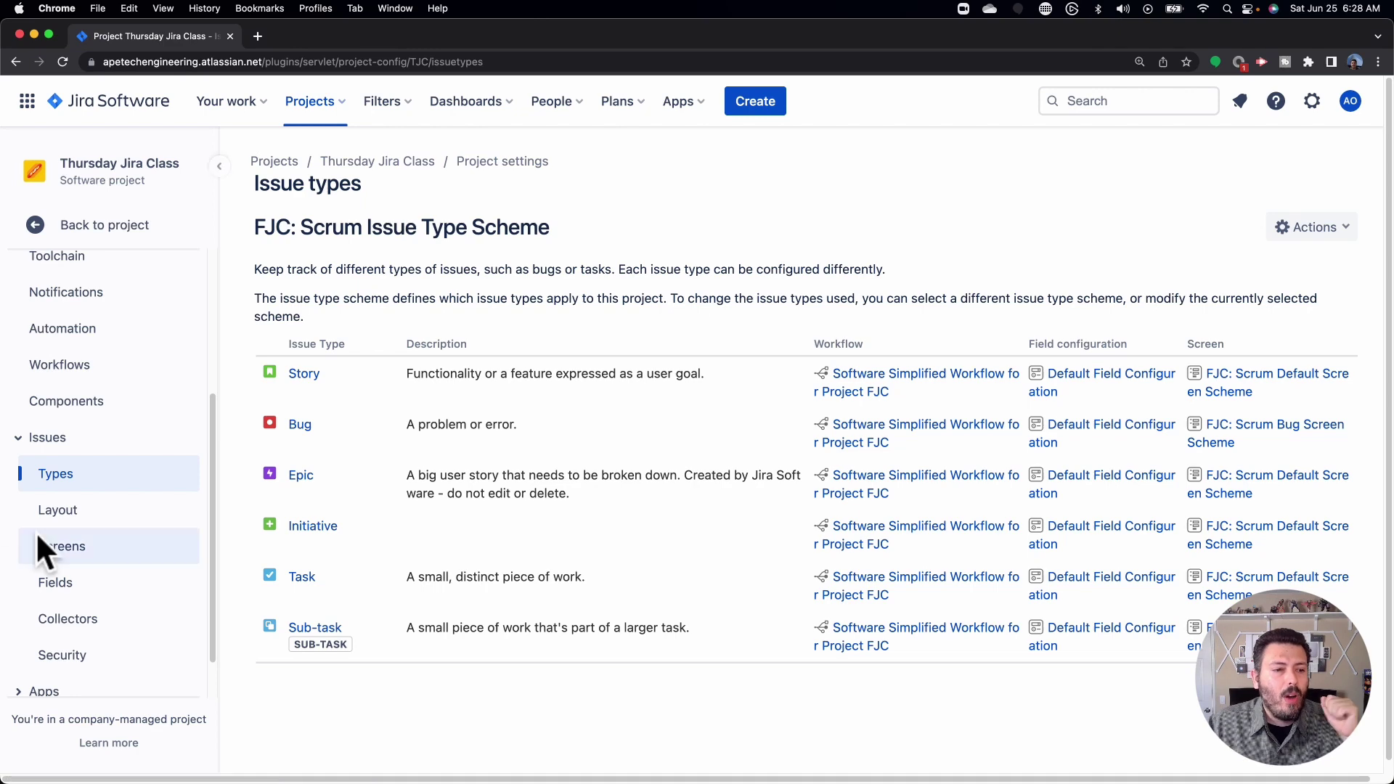
# Inspect the FJC: Scrum Default Screen Scheme and its FJC: Scrum Default Issue Screen configuration.
pyautogui.click(85, 555)
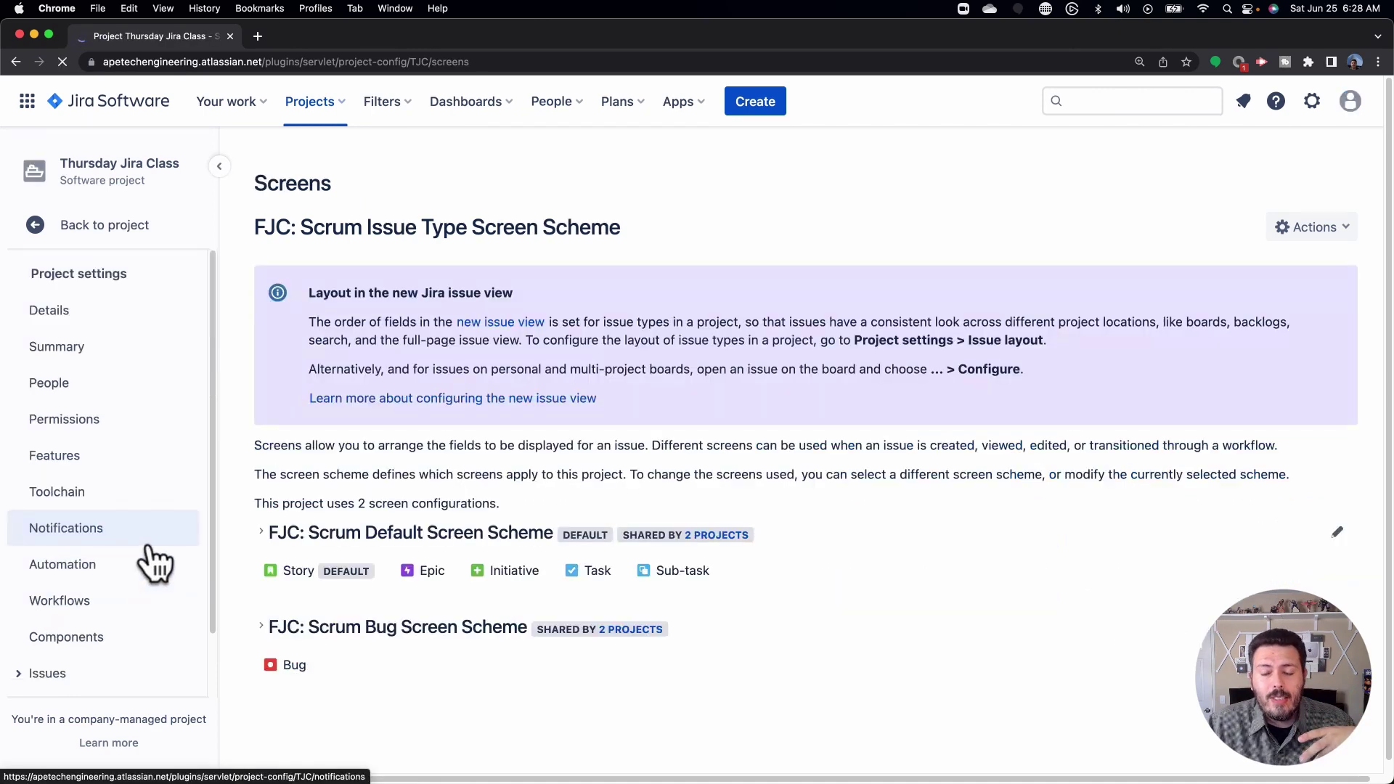
pyautogui.click(260, 534)
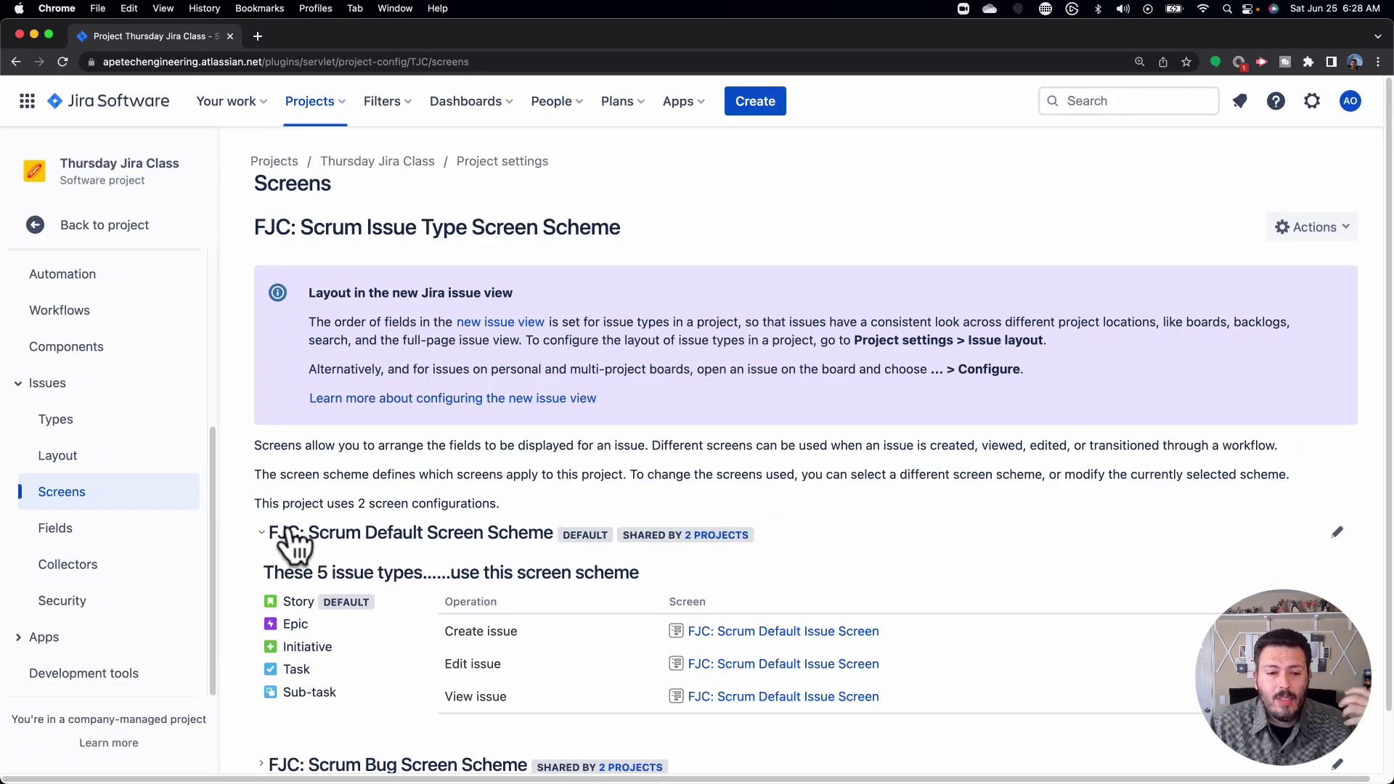
pyautogui.click(793, 632)
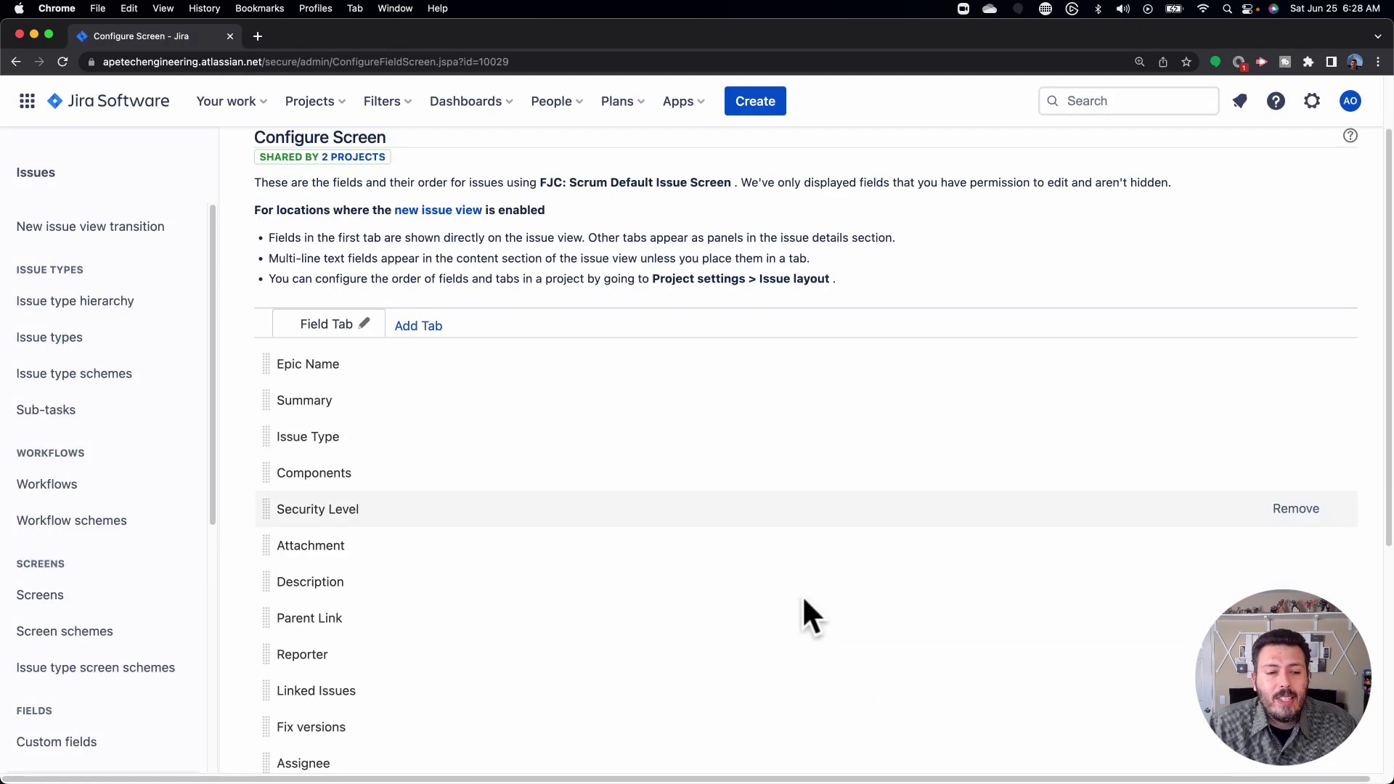
pyautogui.scroll(-6, 802, 594)
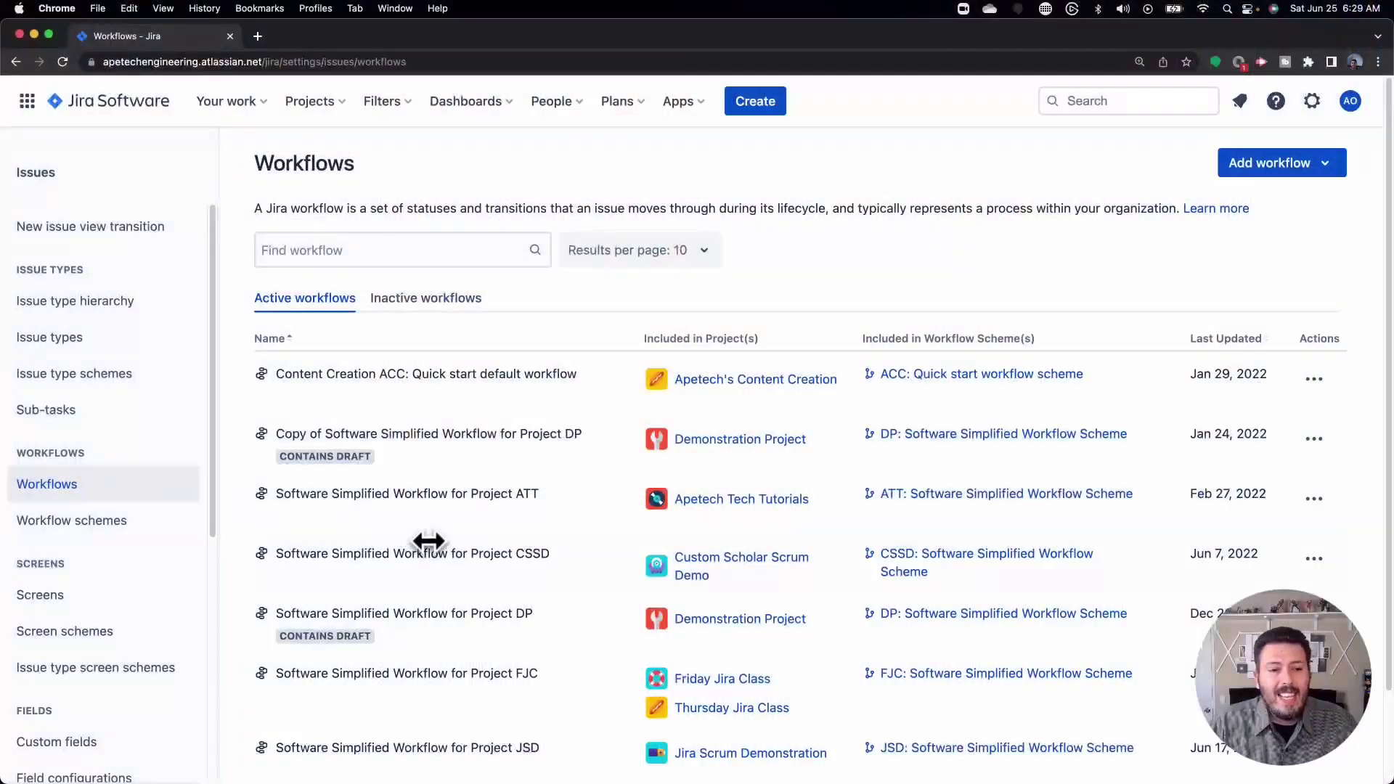
pyautogui.scroll(-3, 514, 490)
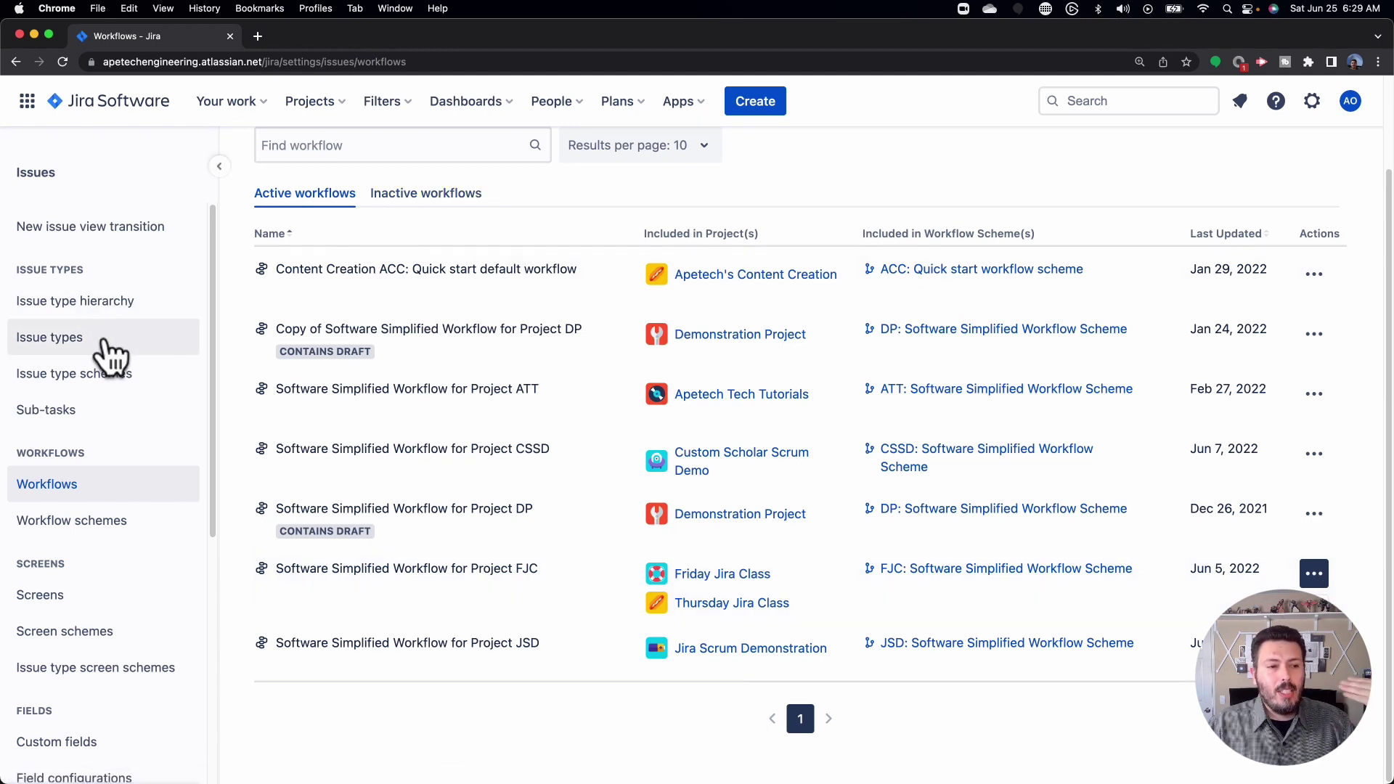
pyautogui.scroll(-6, 129, 613)
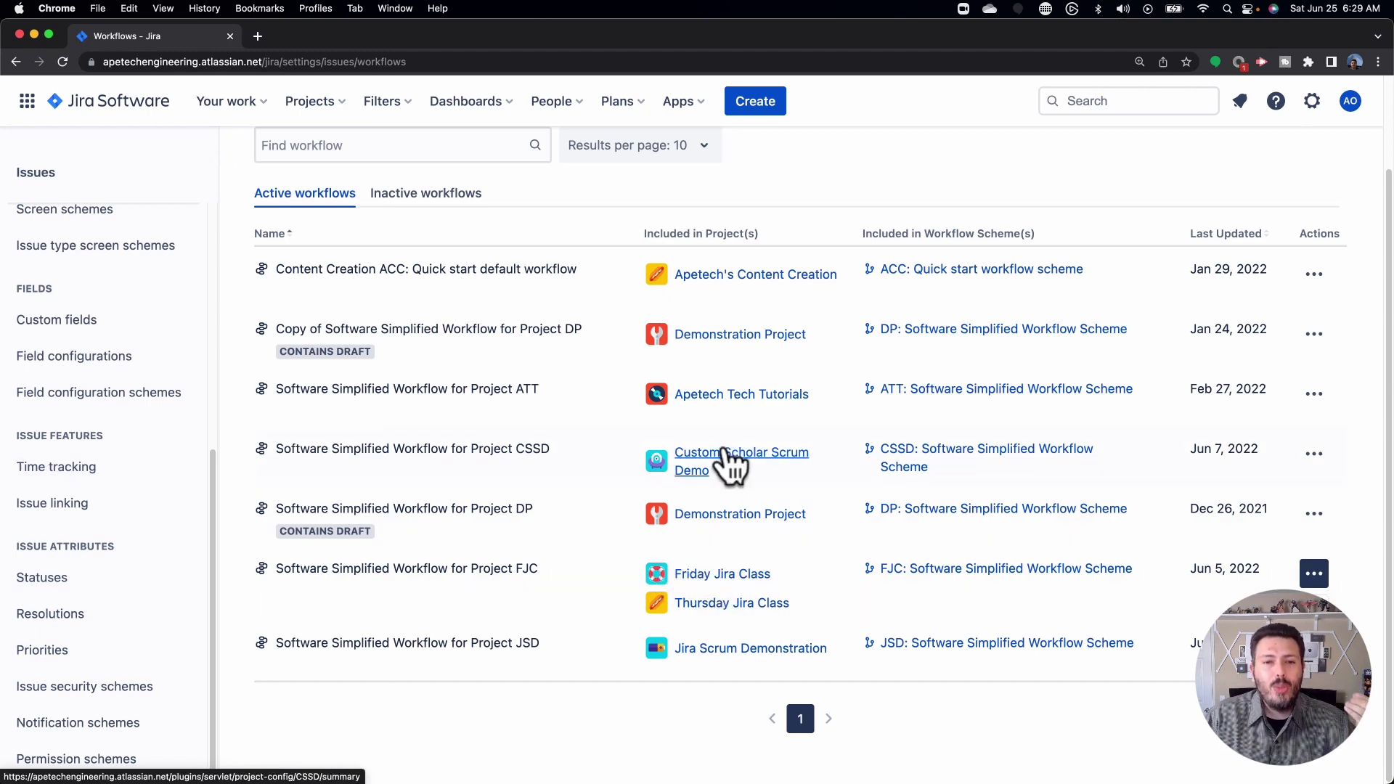
pyautogui.scroll(3, 729, 465)
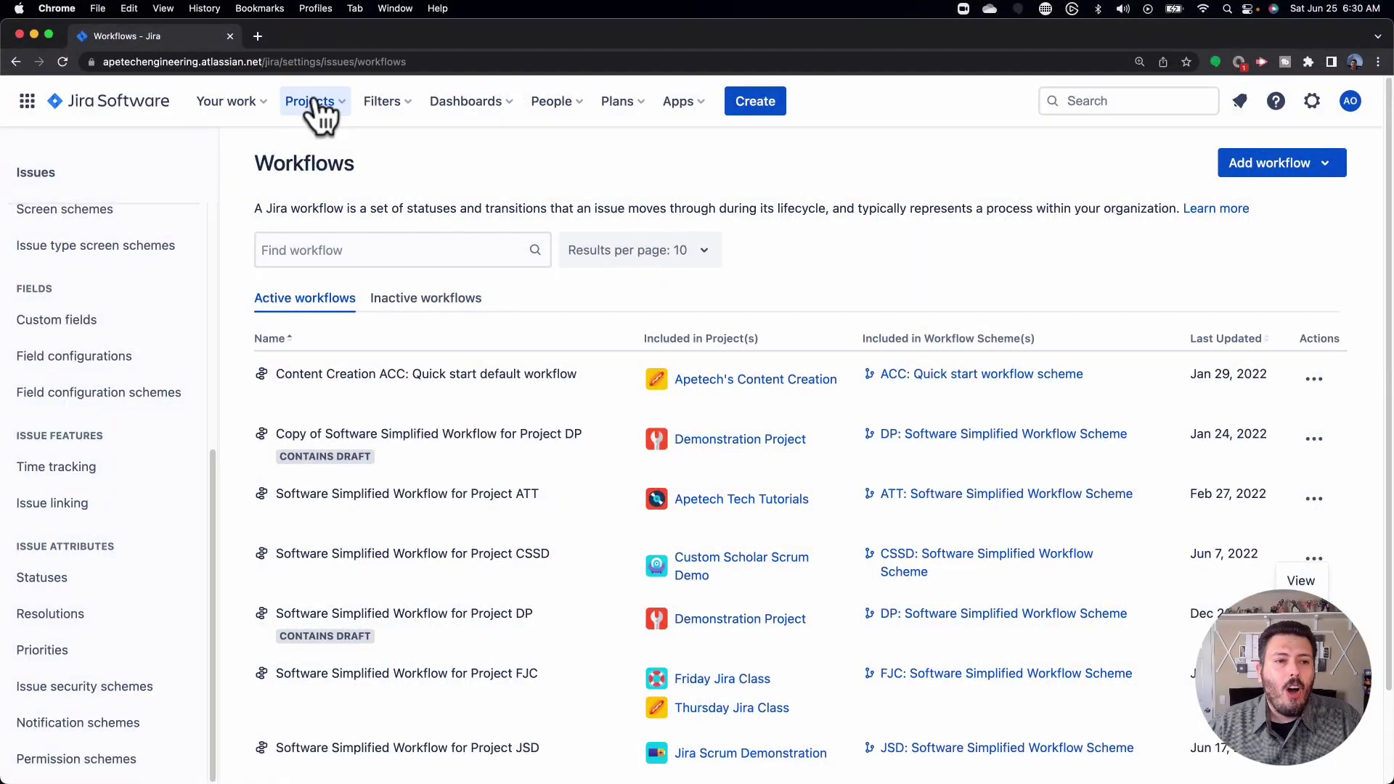
# Start creating a new project from the Projects menu.
pyautogui.click(312, 102)
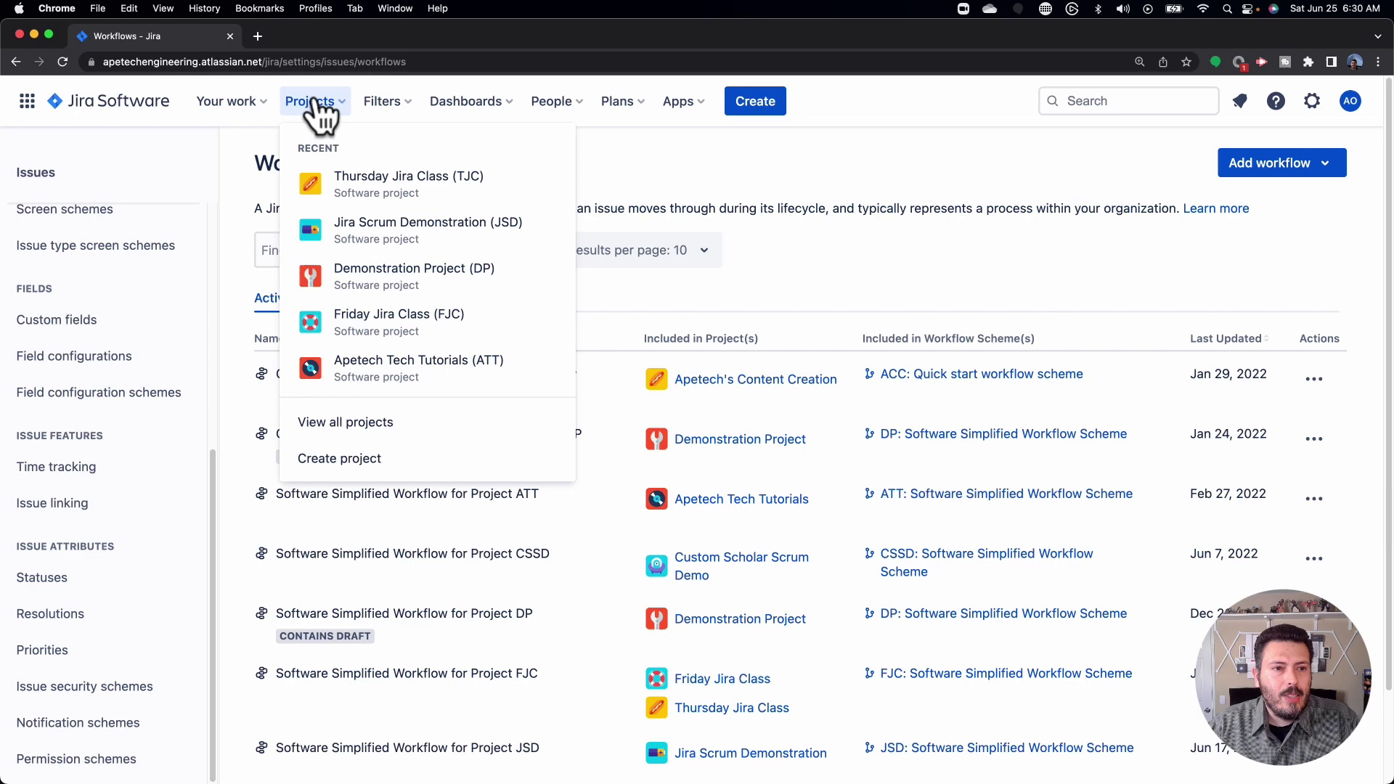
pyautogui.click(341, 459)
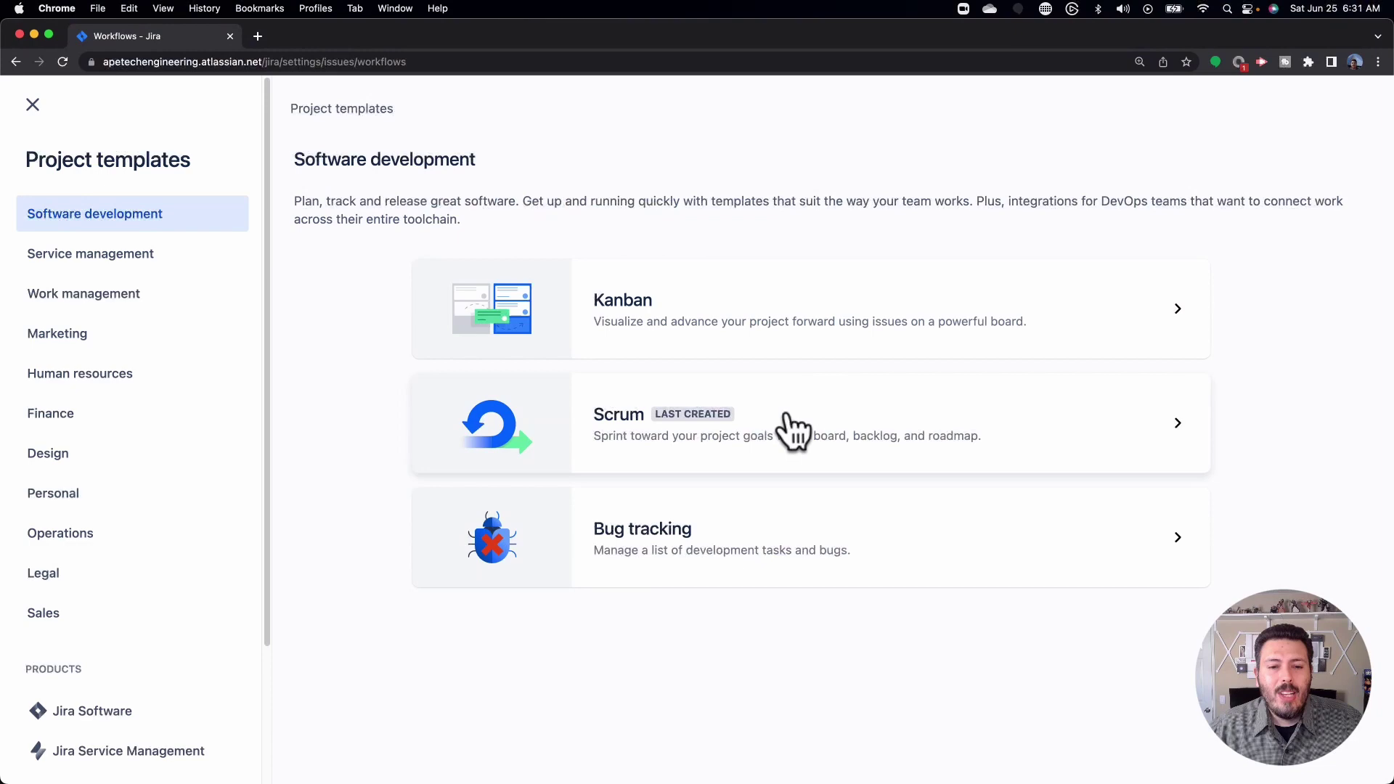
# Start a company-managed Scrum project named Standard Template Demo with key STANDARD.
pyautogui.click(793, 432)
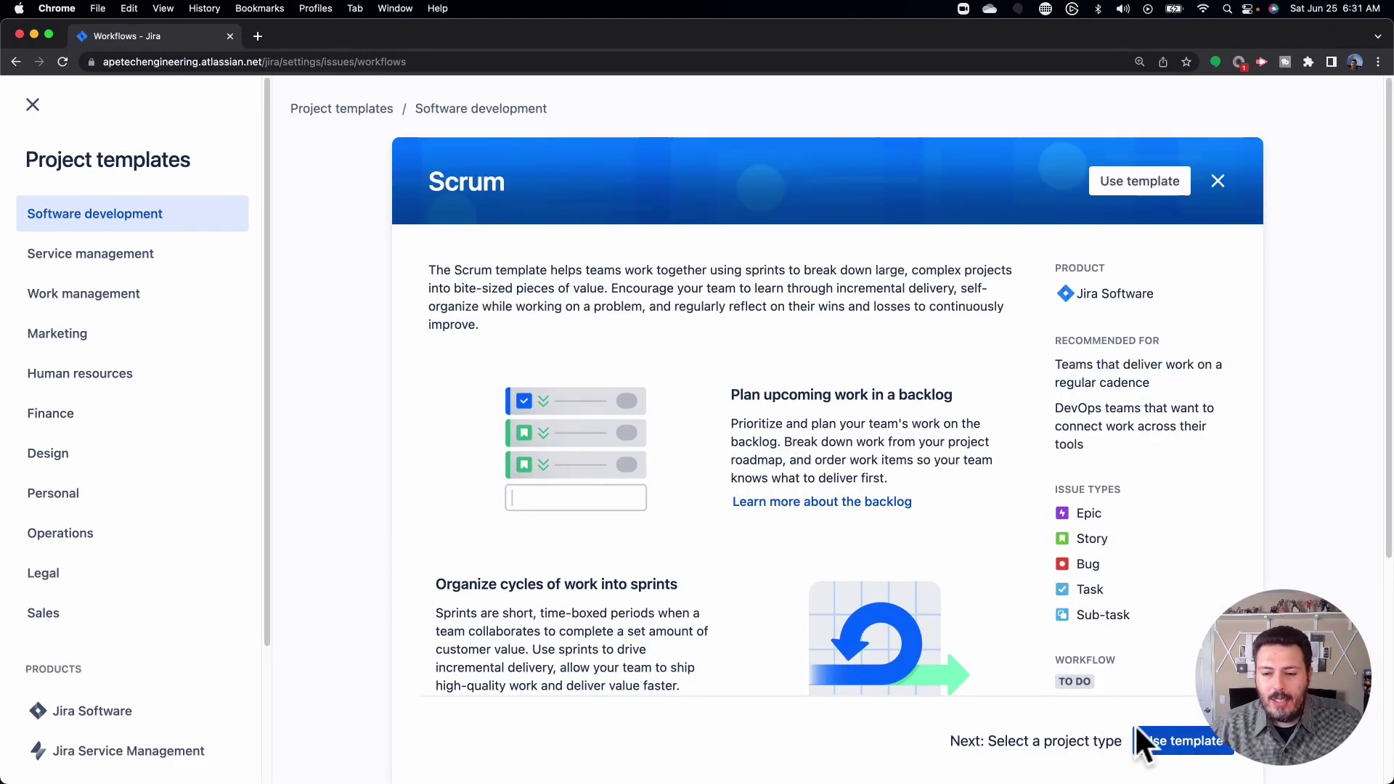
pyautogui.click(1174, 742)
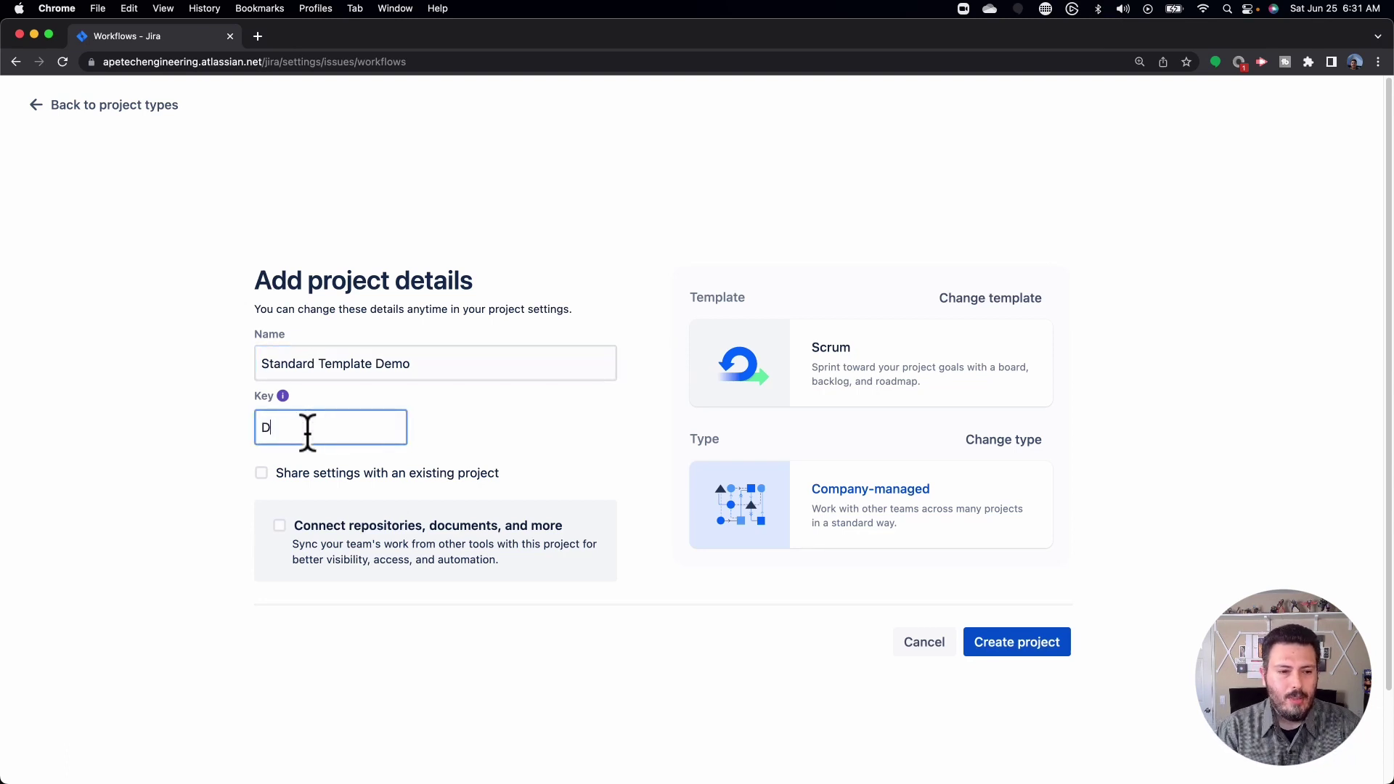
pyautogui.press('BackSpace')
pyautogui.write('STANDARD')
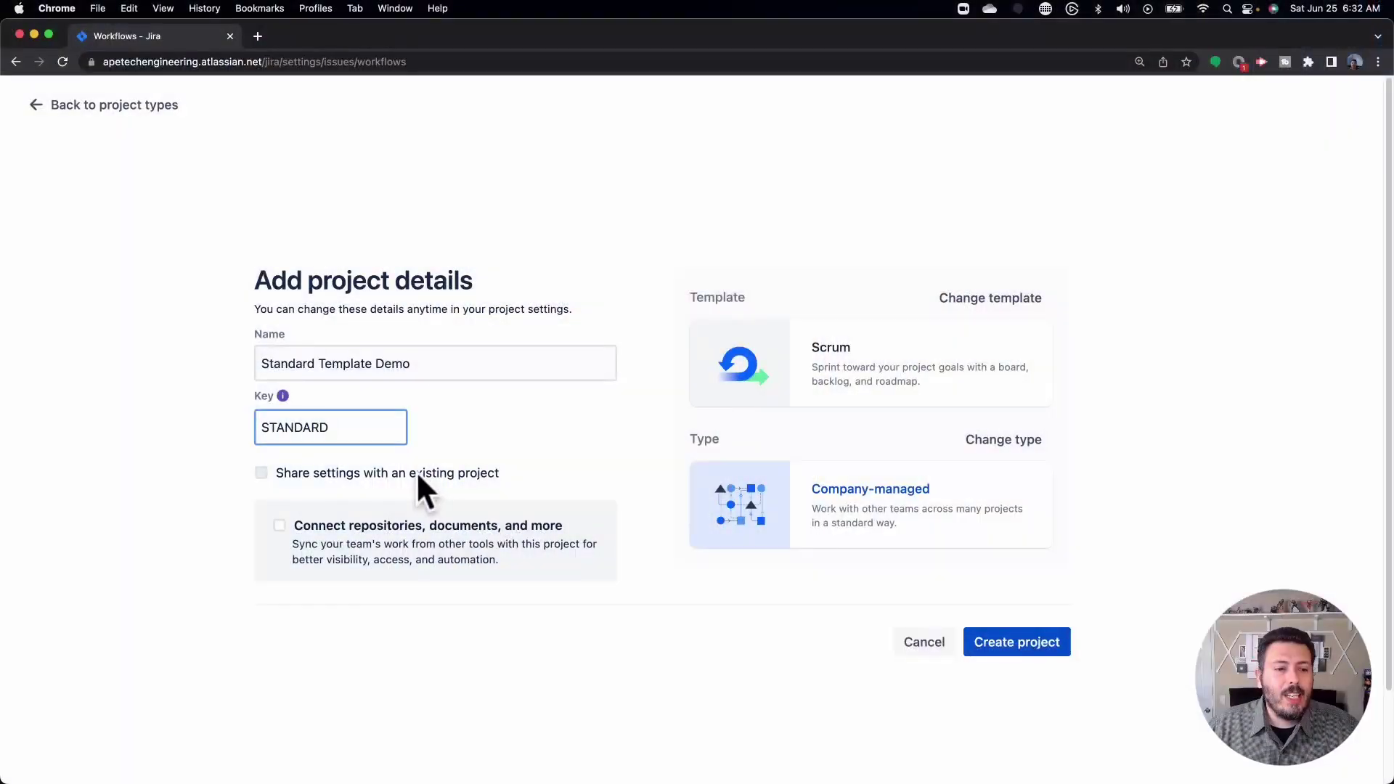
# Share settings with Thursday Jira Class (TJC) and create the project.
pyautogui.click(418, 476)
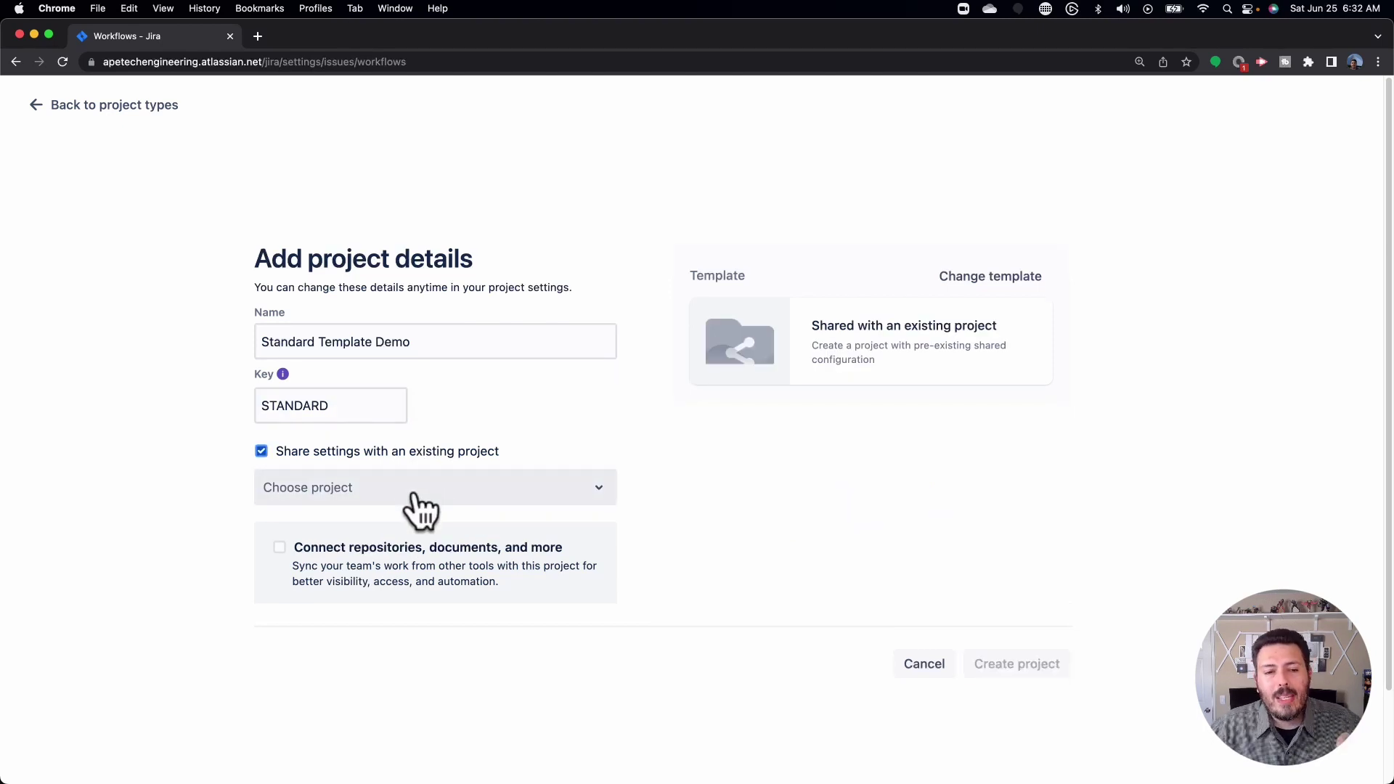
pyautogui.click(419, 501)
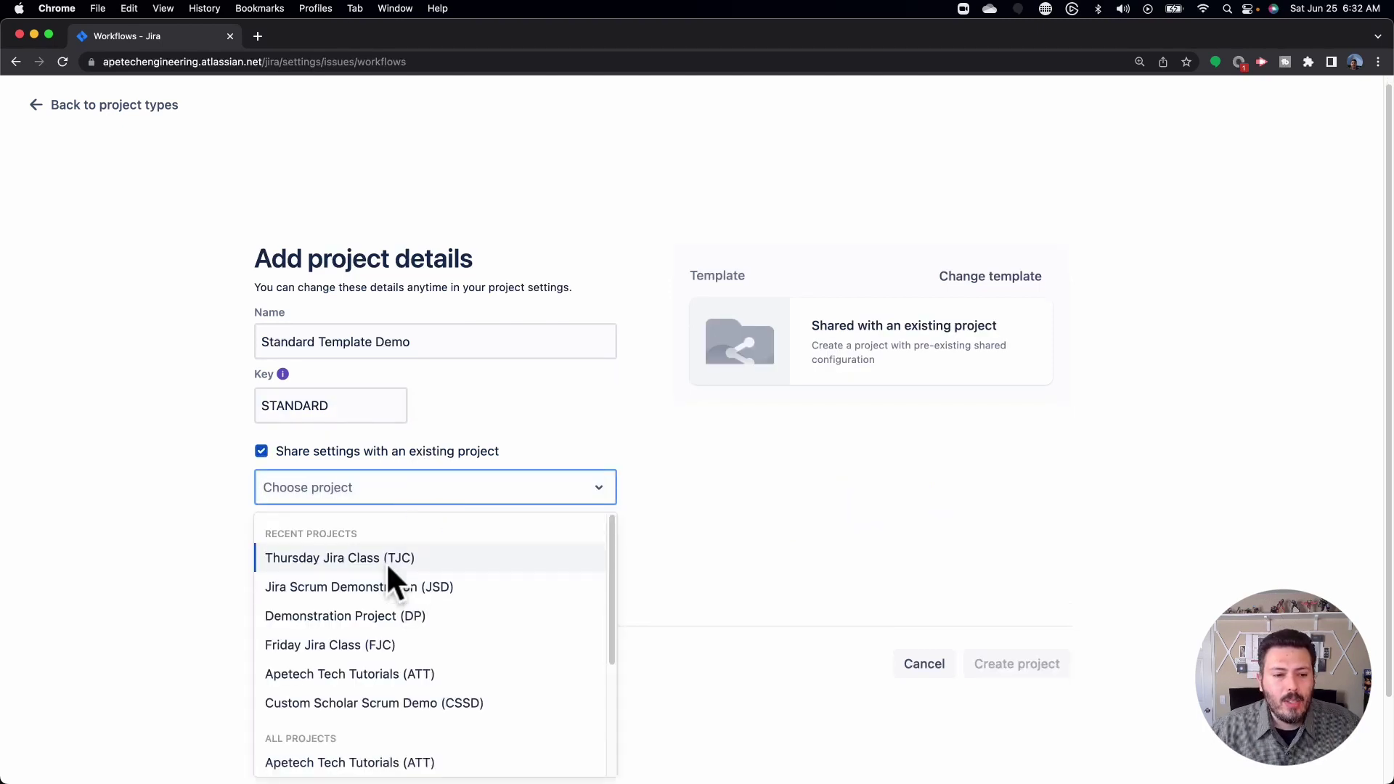
pyautogui.scroll(-1, 373, 562)
pyautogui.click(363, 554)
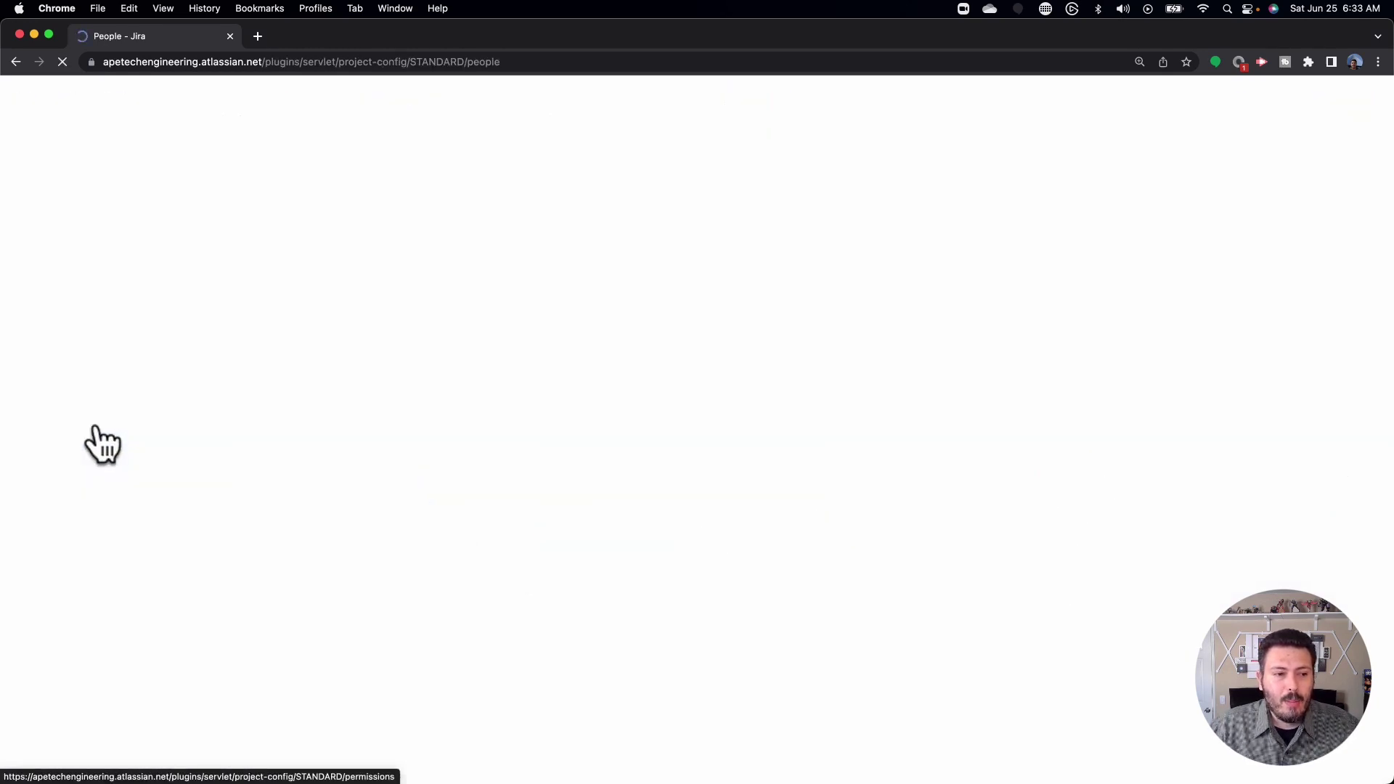
# Add a team member to Standard Template Demo with the Administrators role.
pyautogui.click(103, 441)
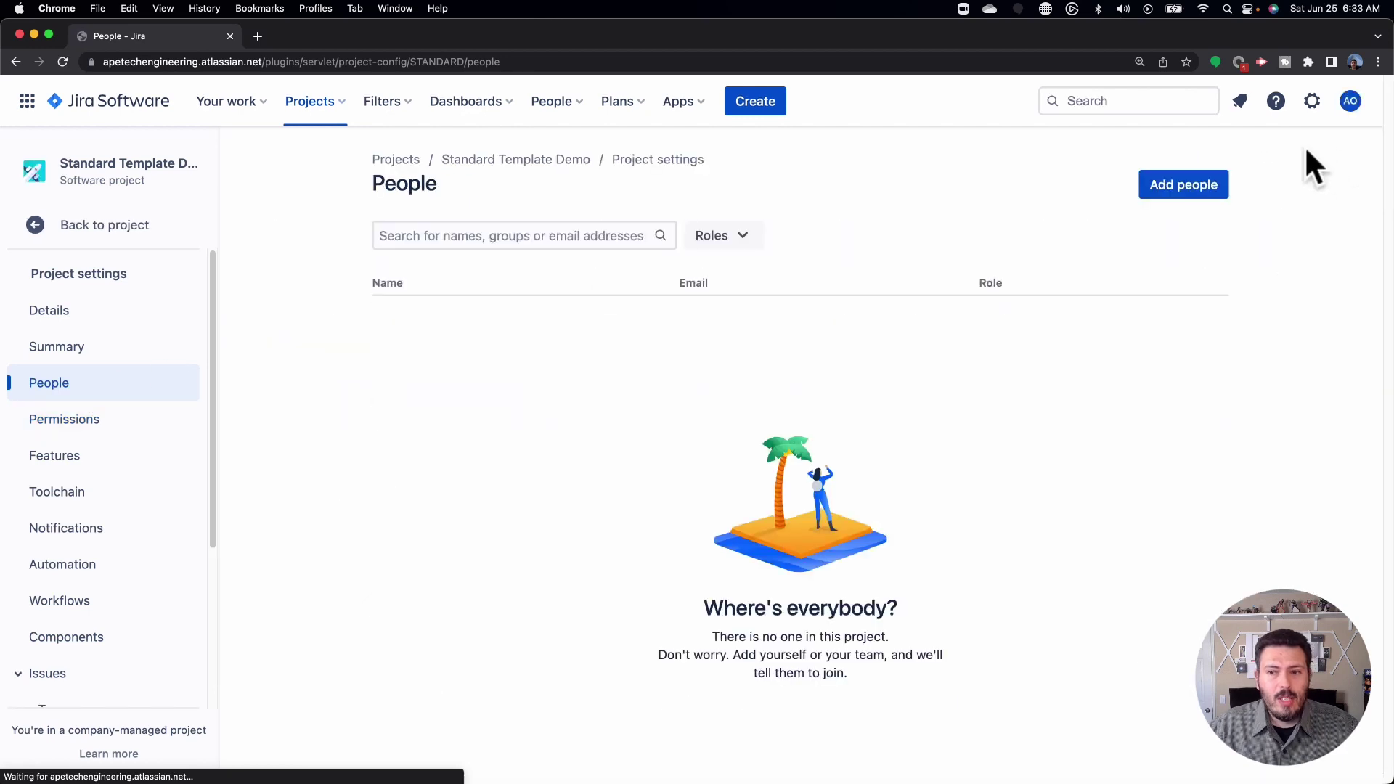
pyautogui.click(1187, 190)
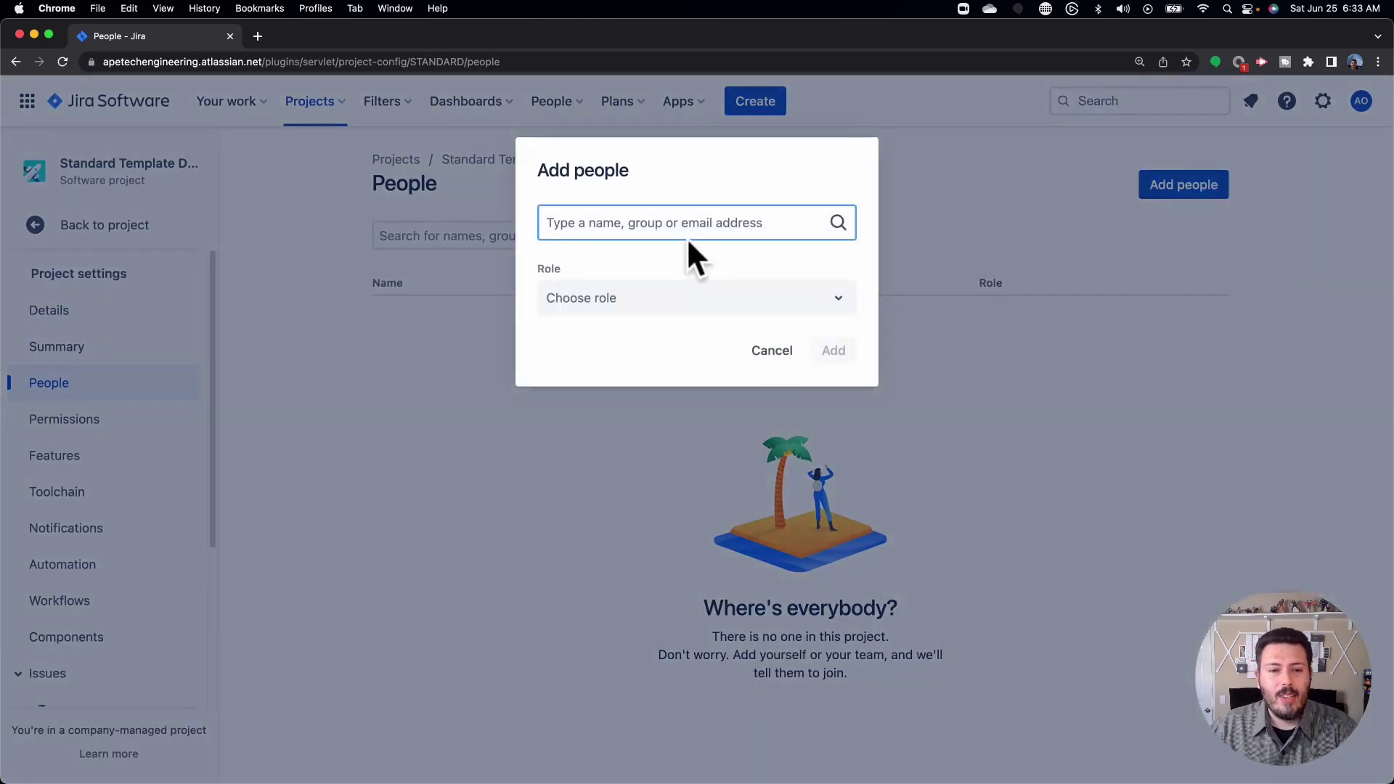
pyautogui.write('alex')
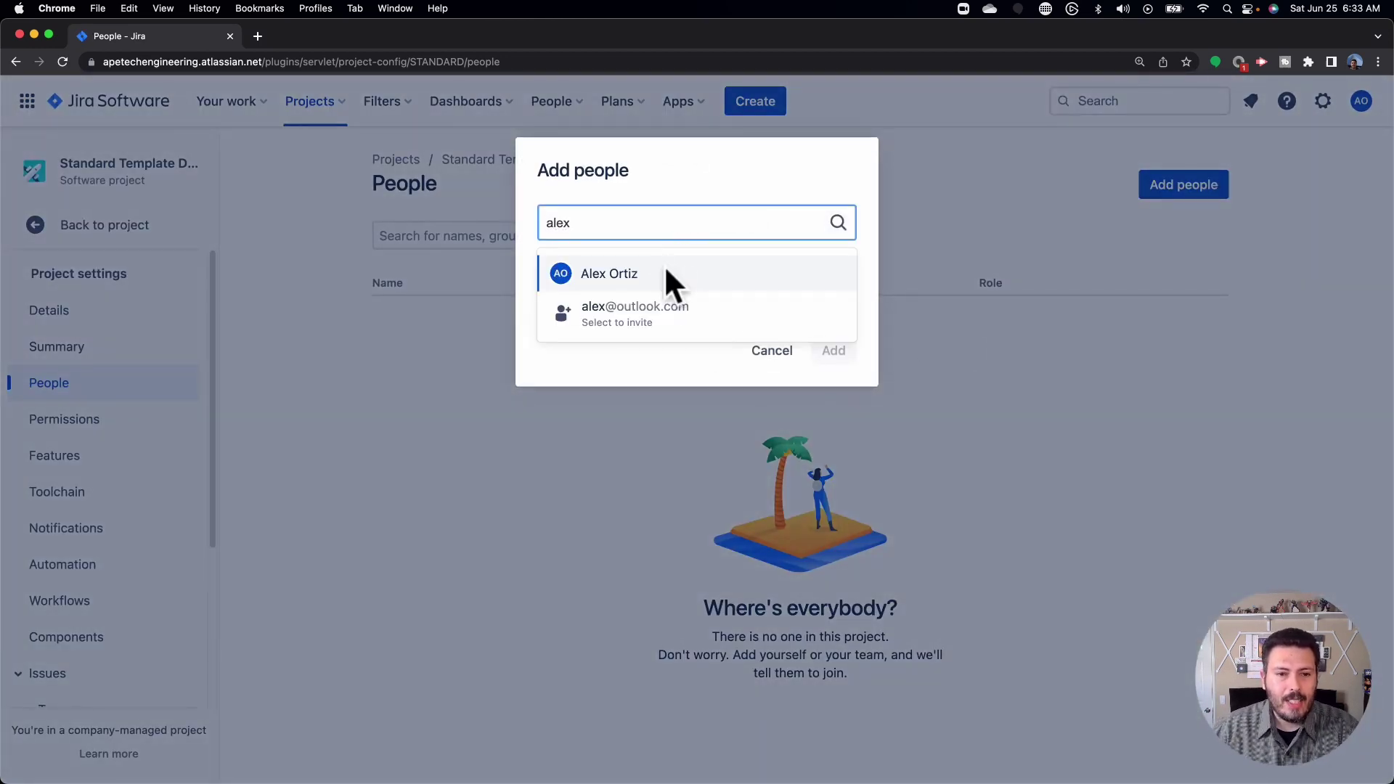
pyautogui.click(664, 270)
pyautogui.click(686, 305)
pyautogui.click(674, 347)
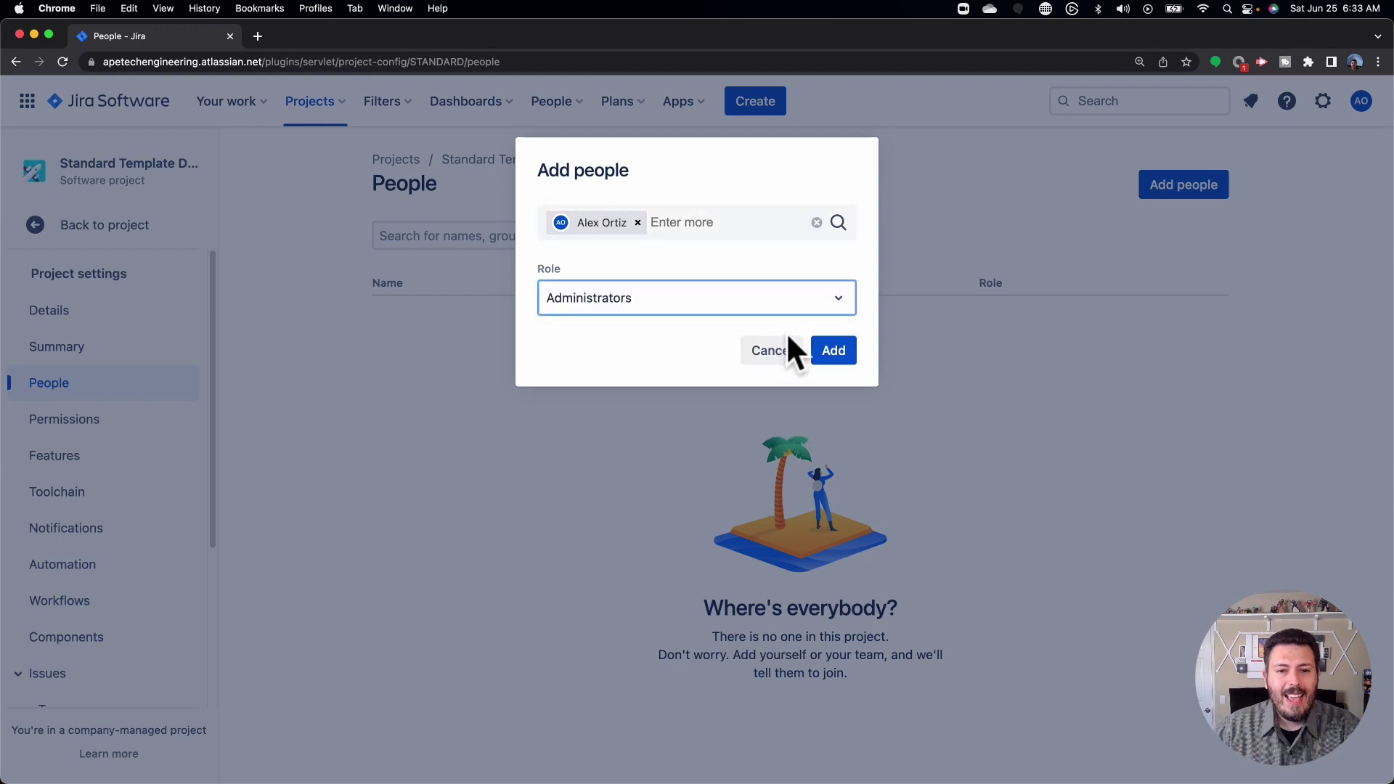
pyautogui.click(819, 355)
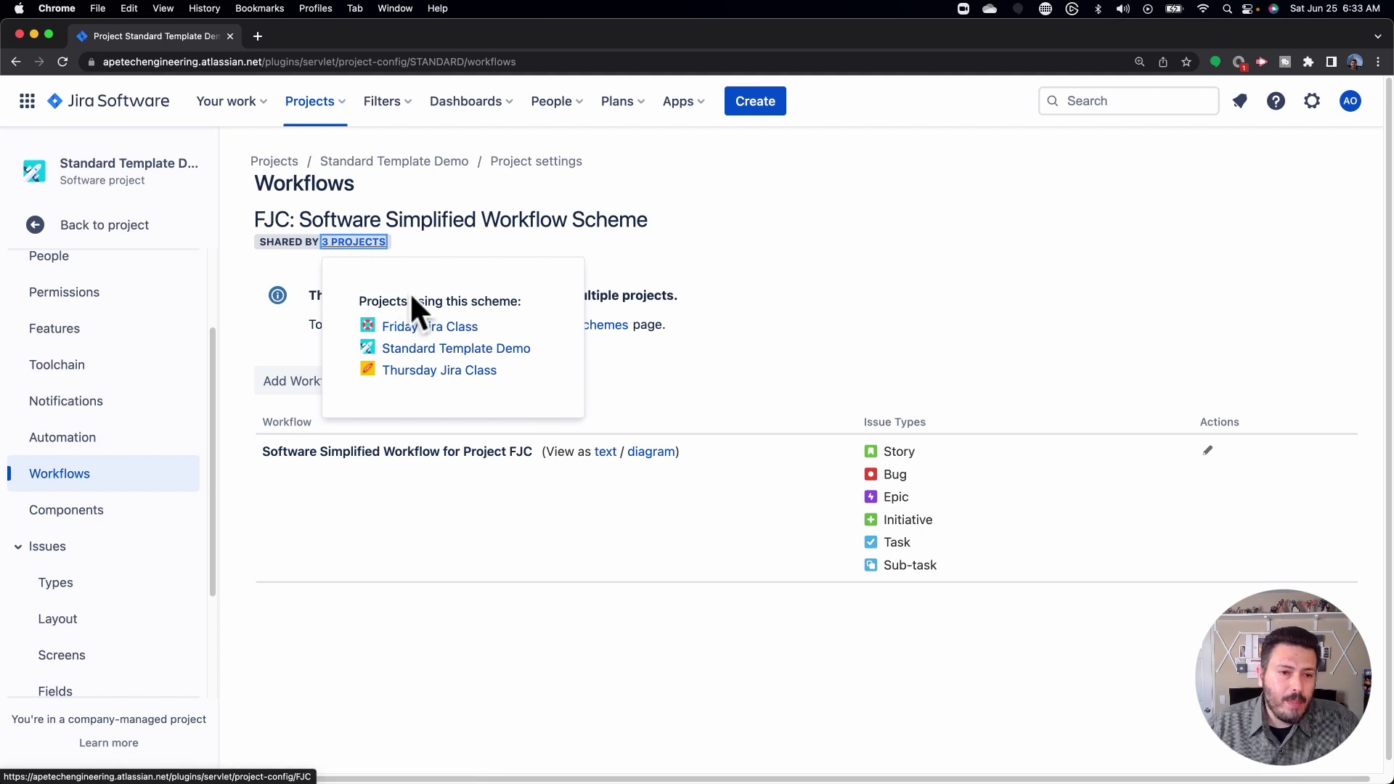
# Review the shared workflow's diagram, then go back to the project's navigation.
pyautogui.click(871, 291)
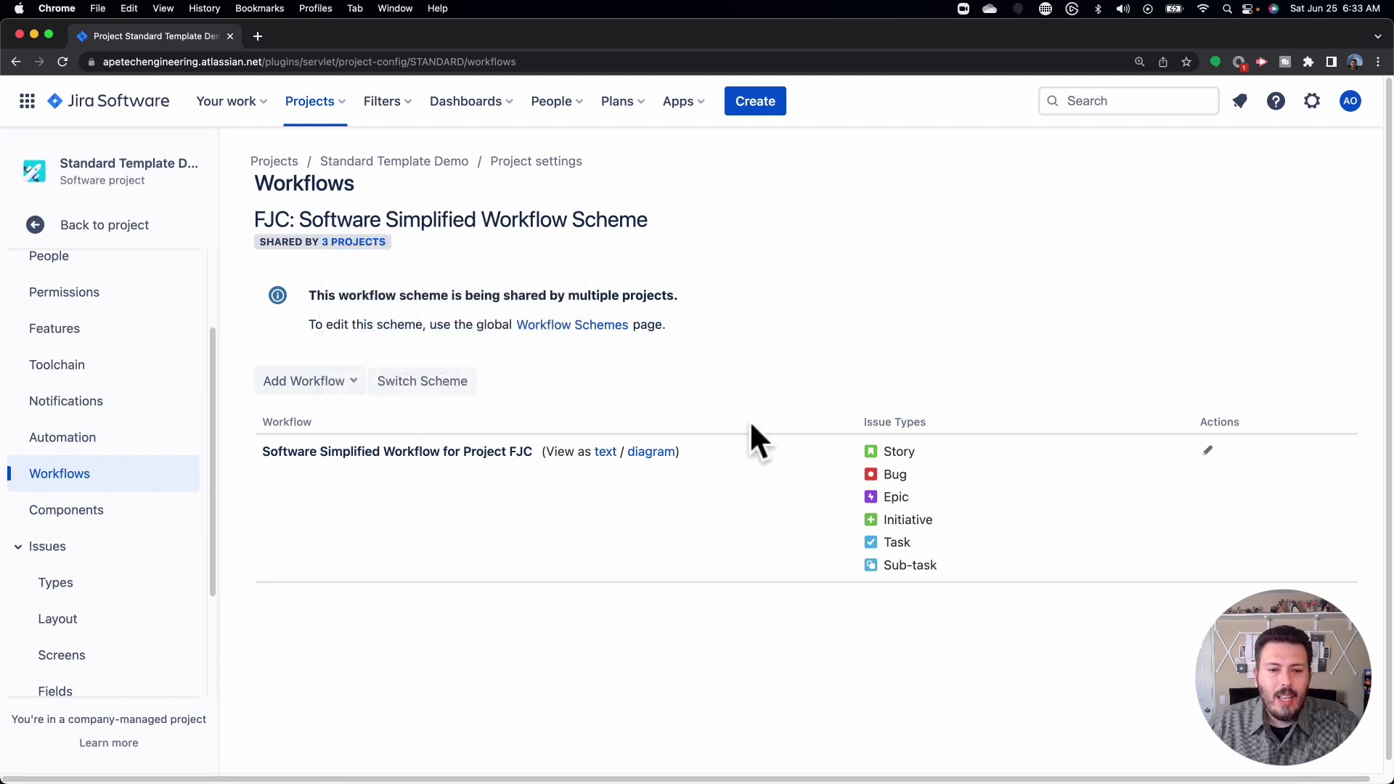
pyautogui.click(653, 451)
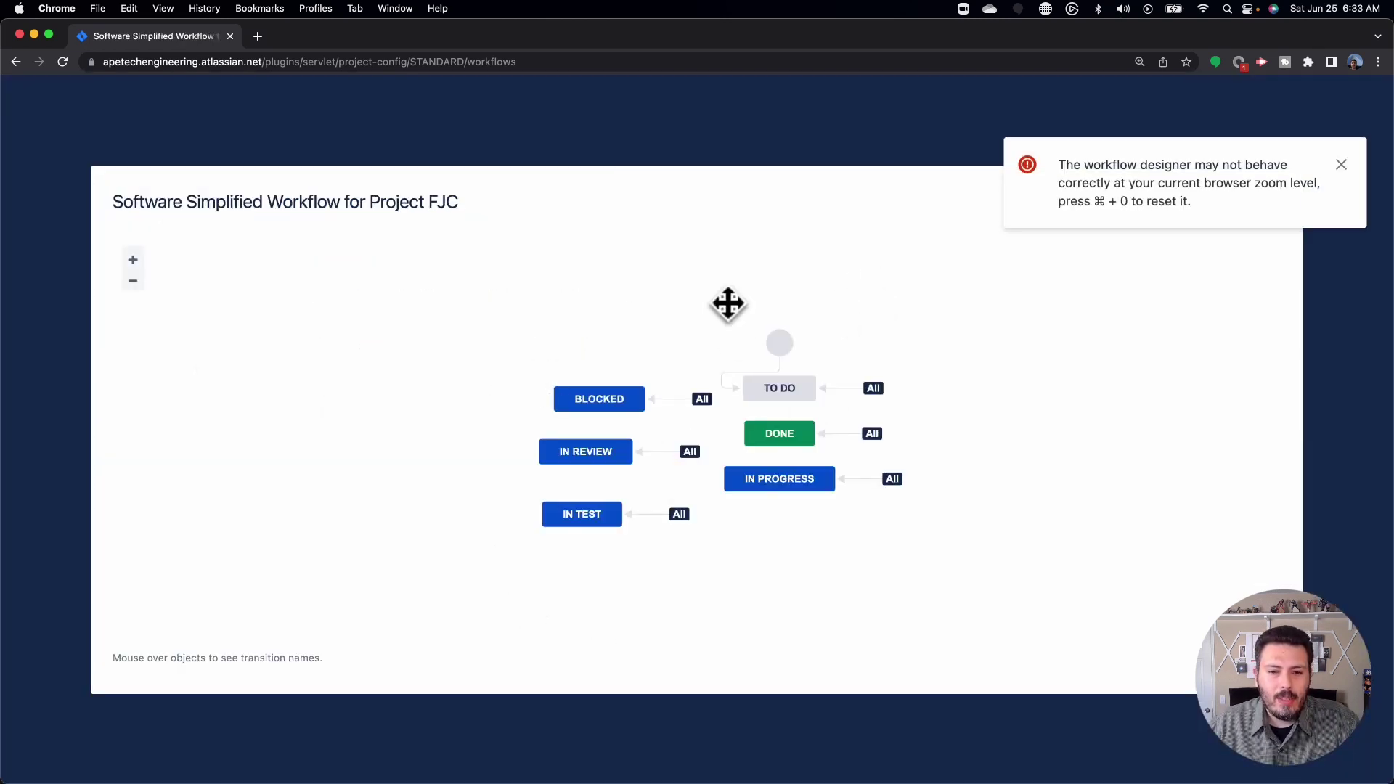
pyautogui.press('Escape')
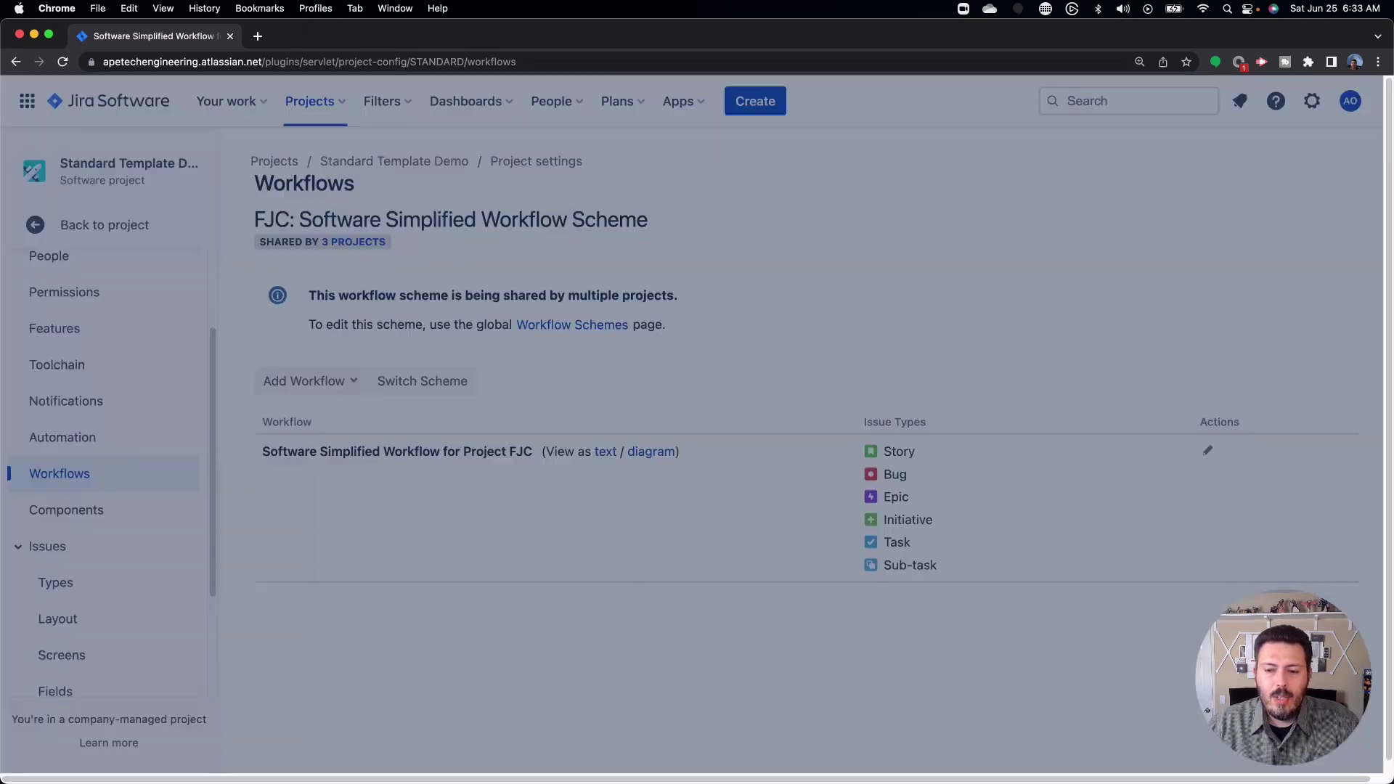
pyautogui.click(84, 231)
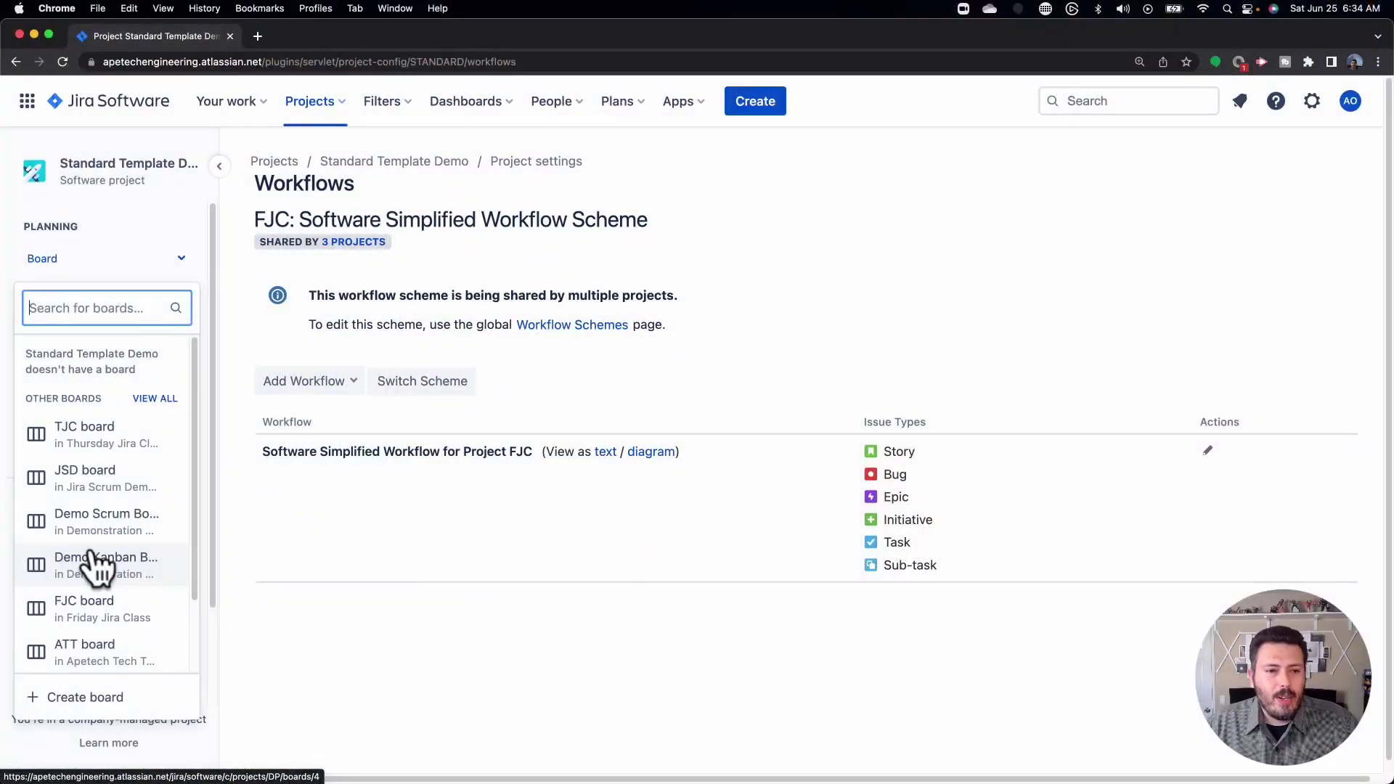
pyautogui.click(183, 266)
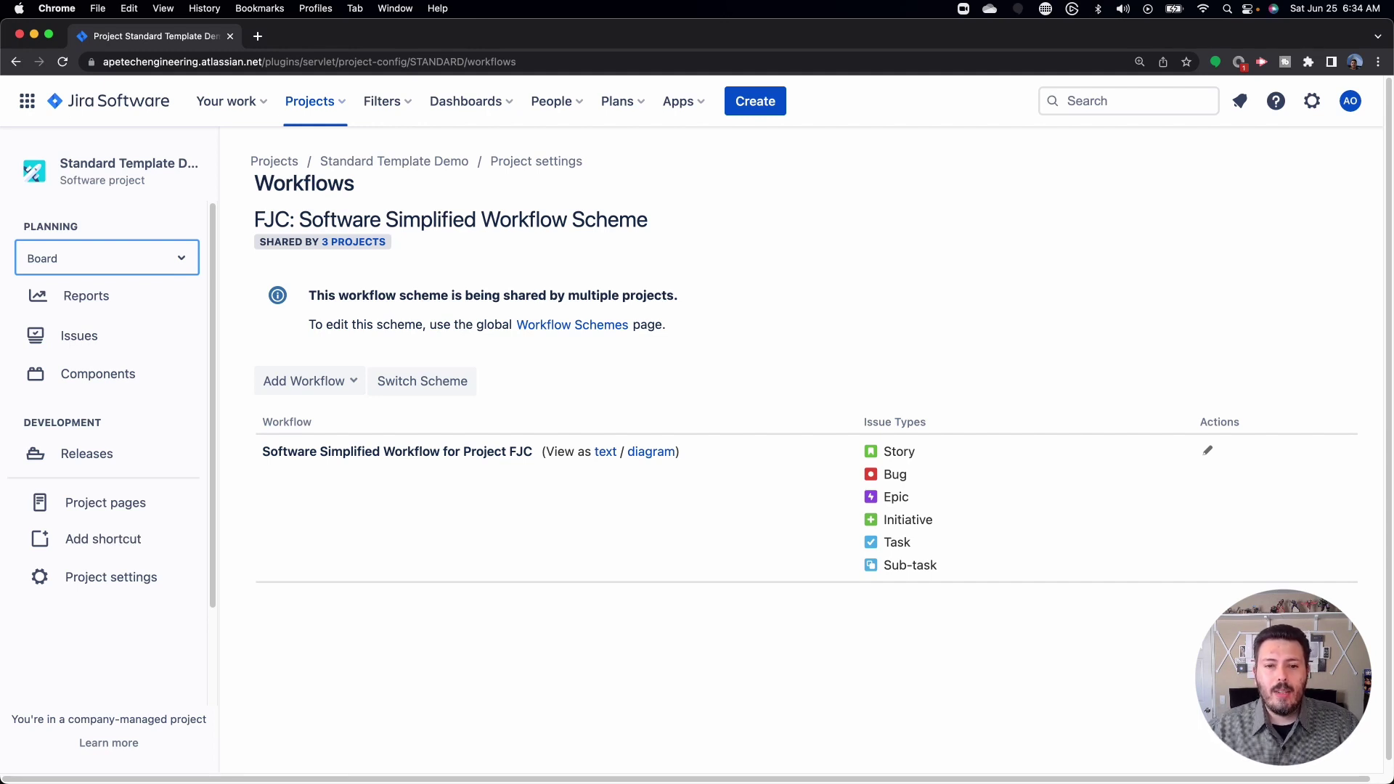
pyautogui.click(359, 242)
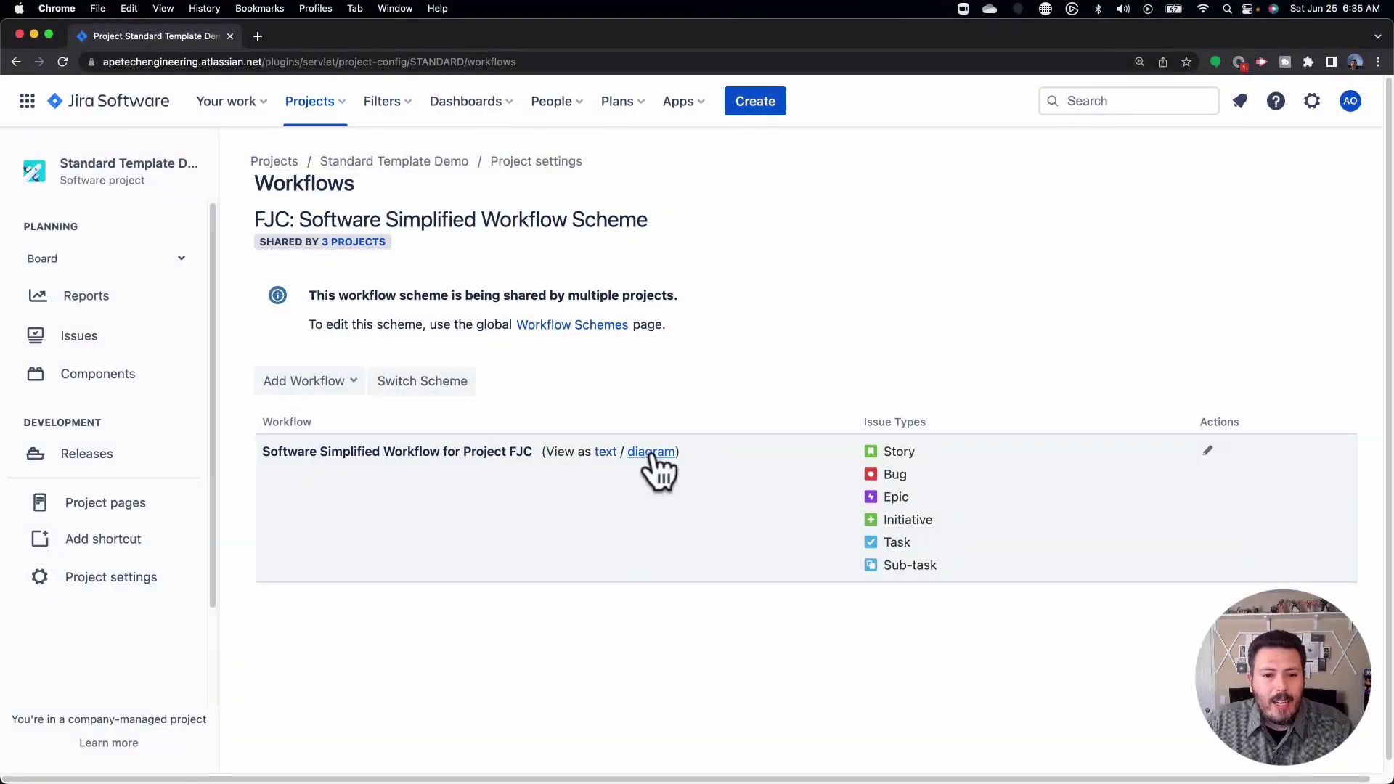
# View the shared FJC workflow as a diagram.
pyautogui.click(650, 453)
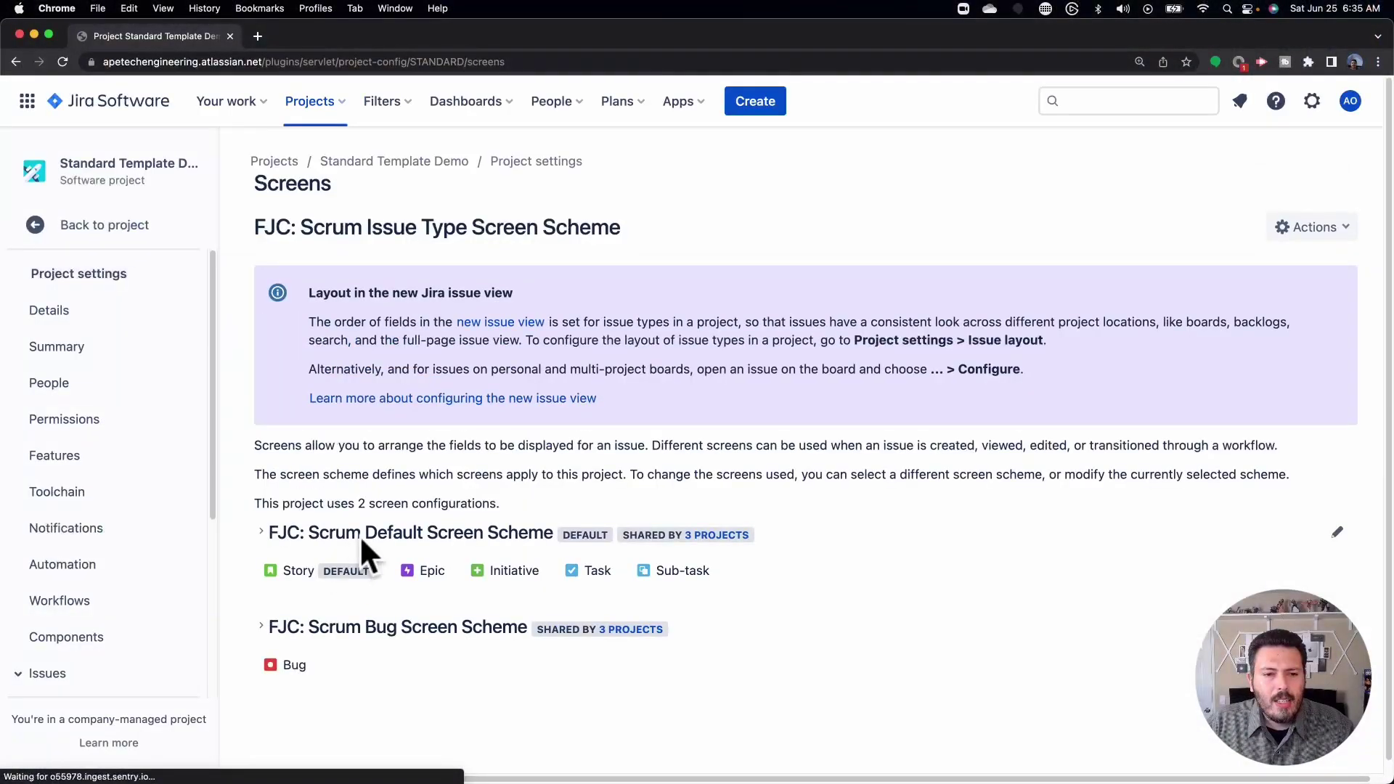
# Expand FJC: Scrum Default Screen Scheme to show its five issue types' screen.
pyautogui.scroll(-1, 584, 533)
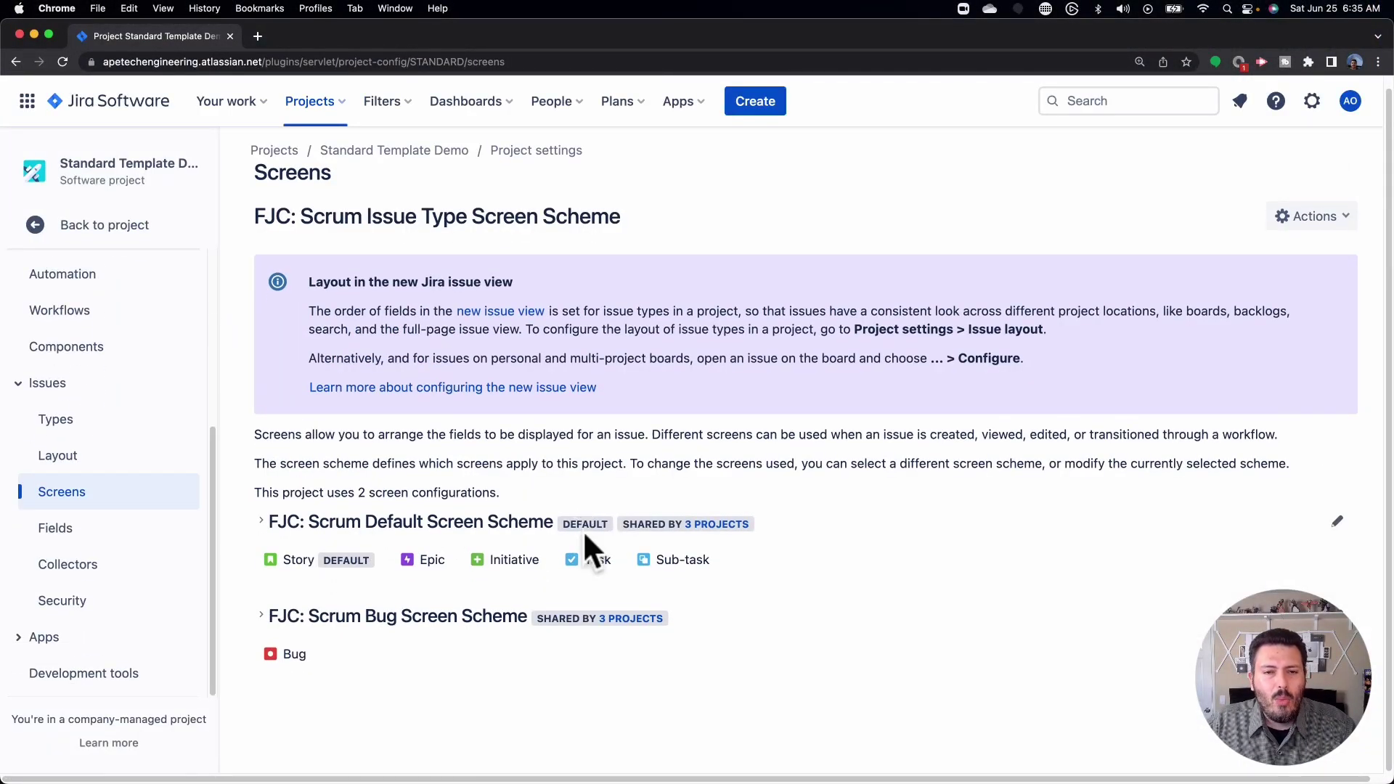
pyautogui.click(268, 519)
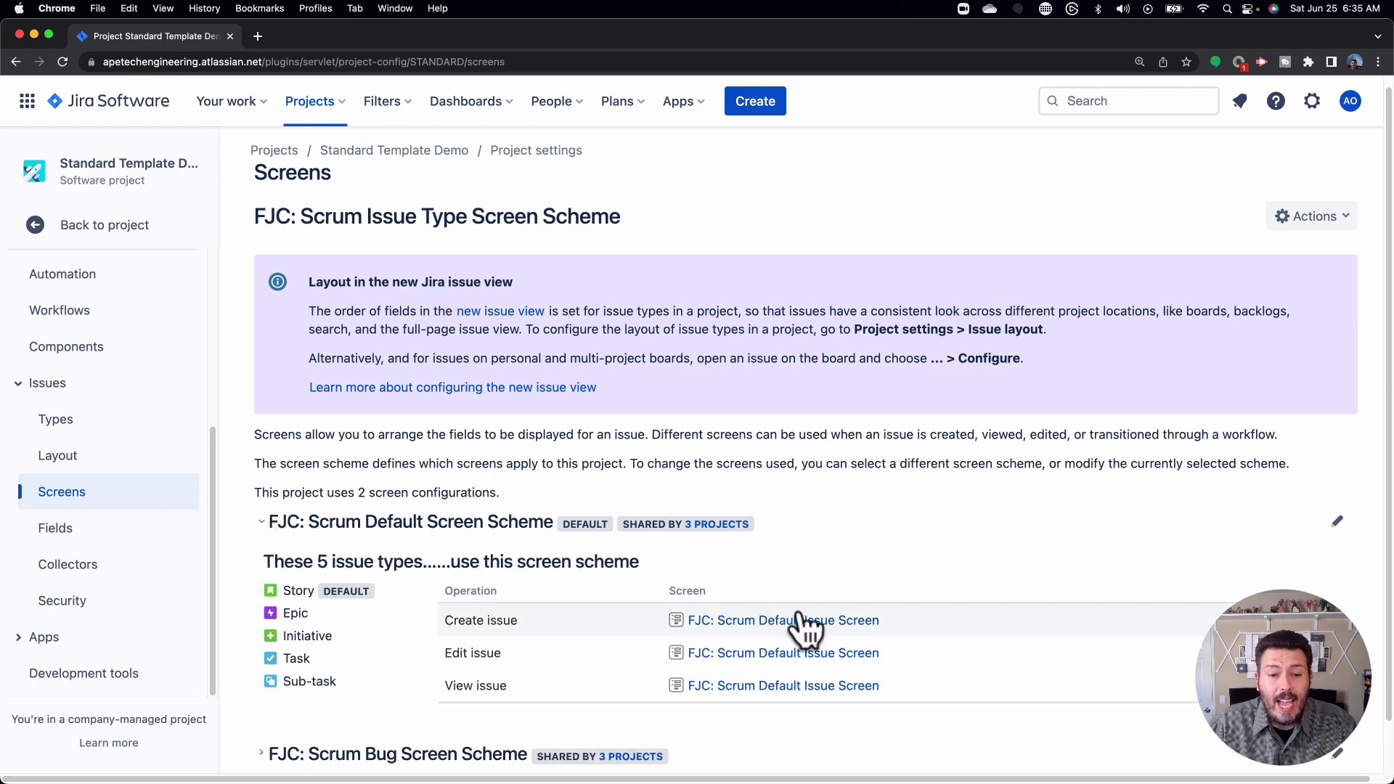